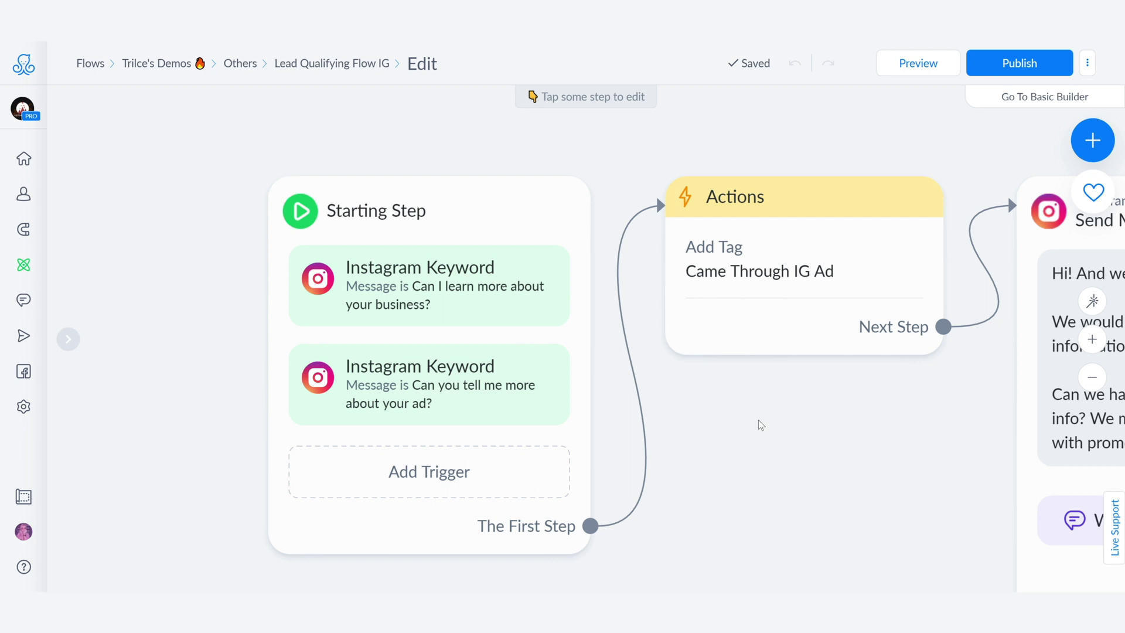
Bring the email-request welcome message into view and show its Email reply settings
mouse_move(810, 333)
drag(939, 462, 548, 395)
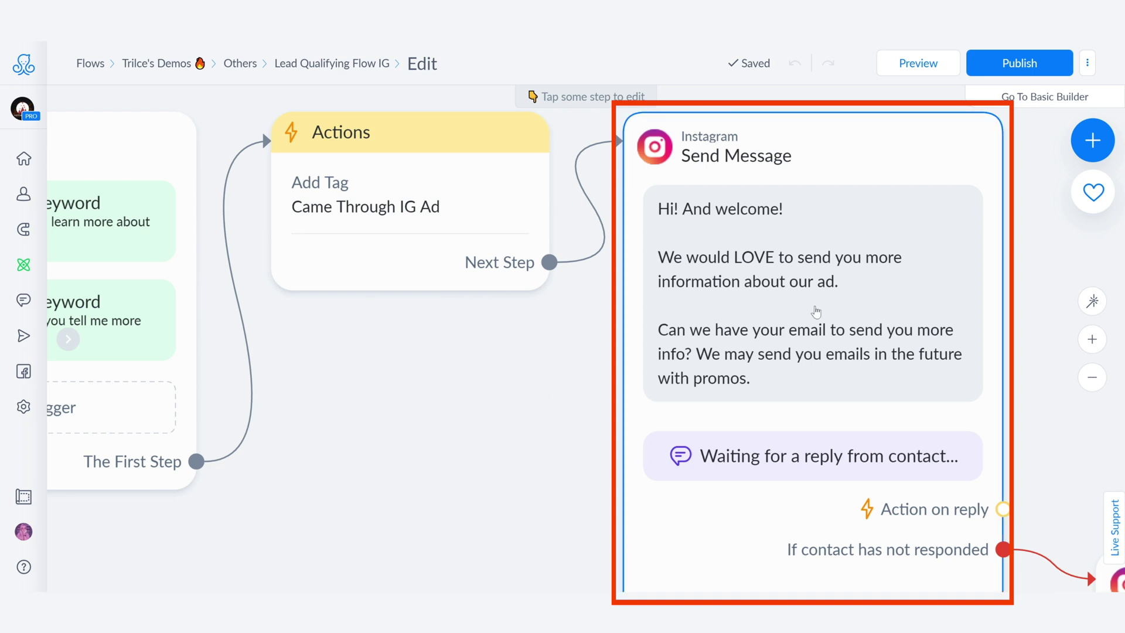
click(816, 311)
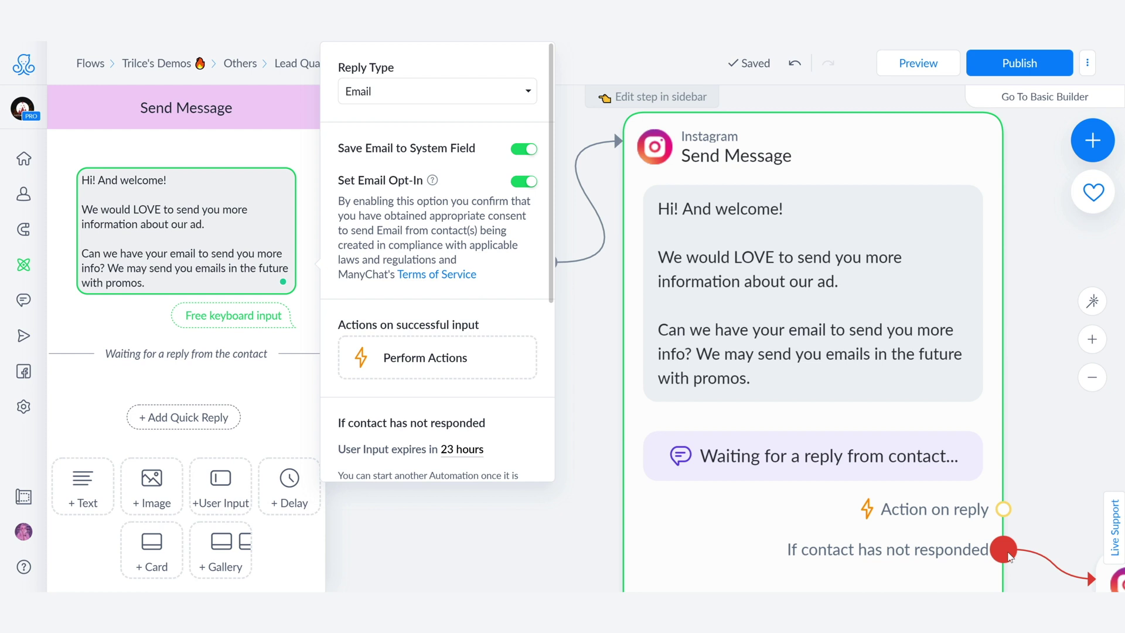
click(184, 224)
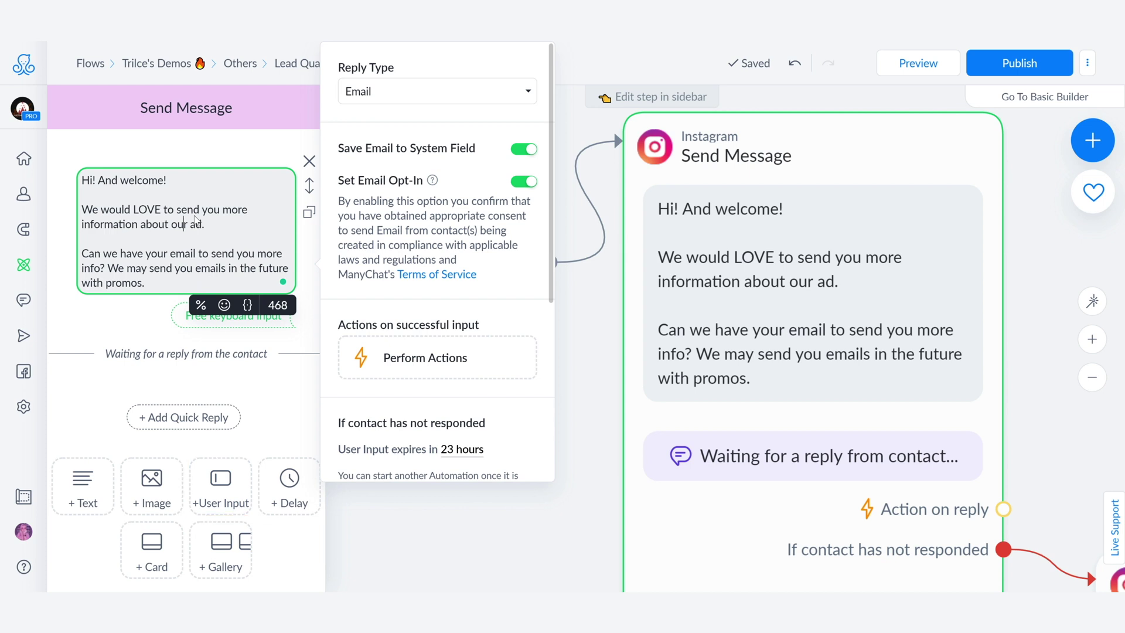
click(384, 99)
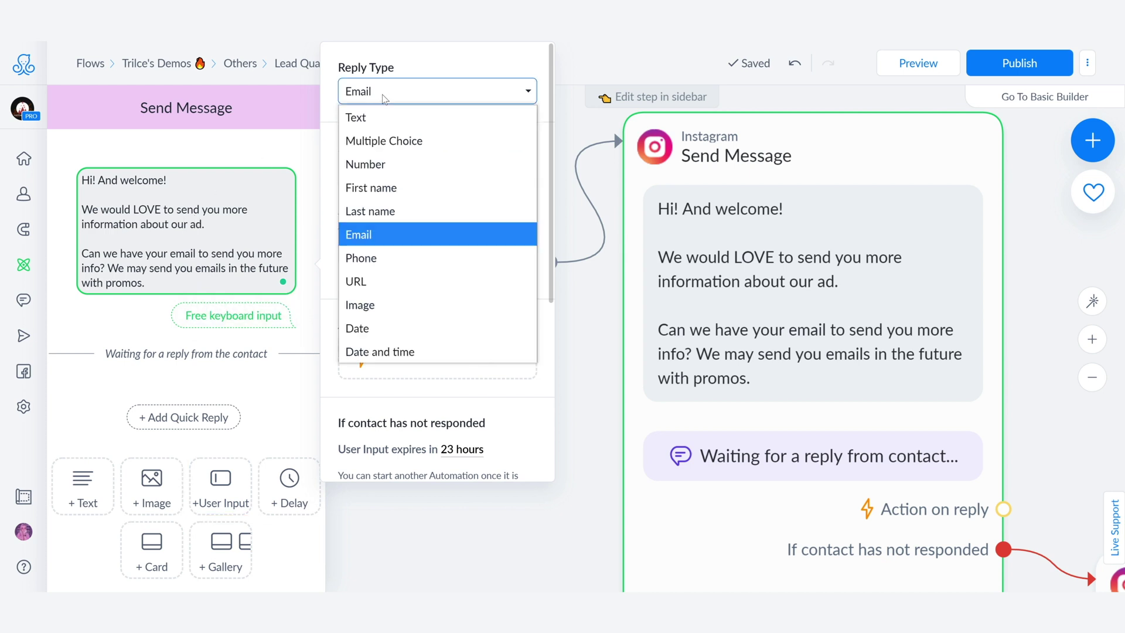
click(387, 230)
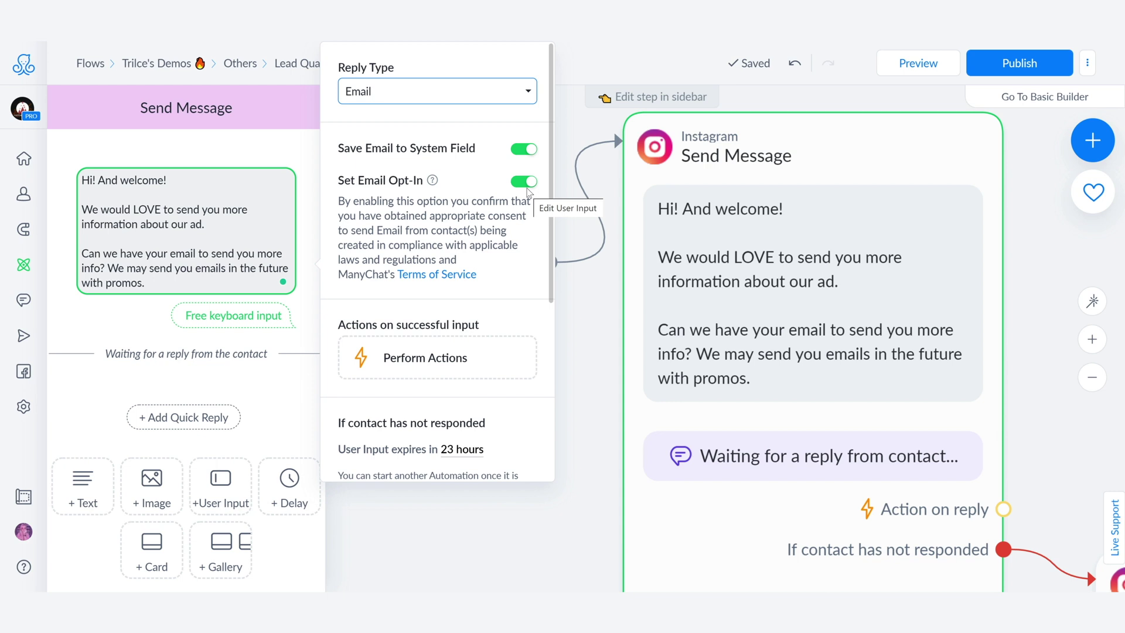
scroll(489, 262, down, 3)
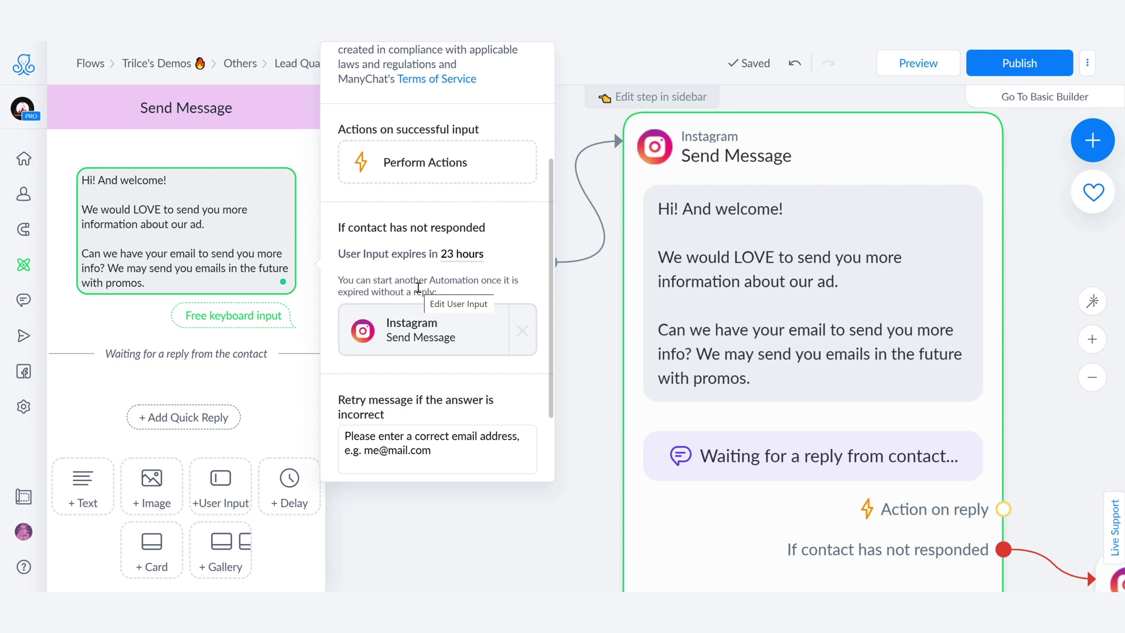
Change the email question's 'not responded' expiry from 23 hours to 2 hours
scroll(417, 264, down, 1)
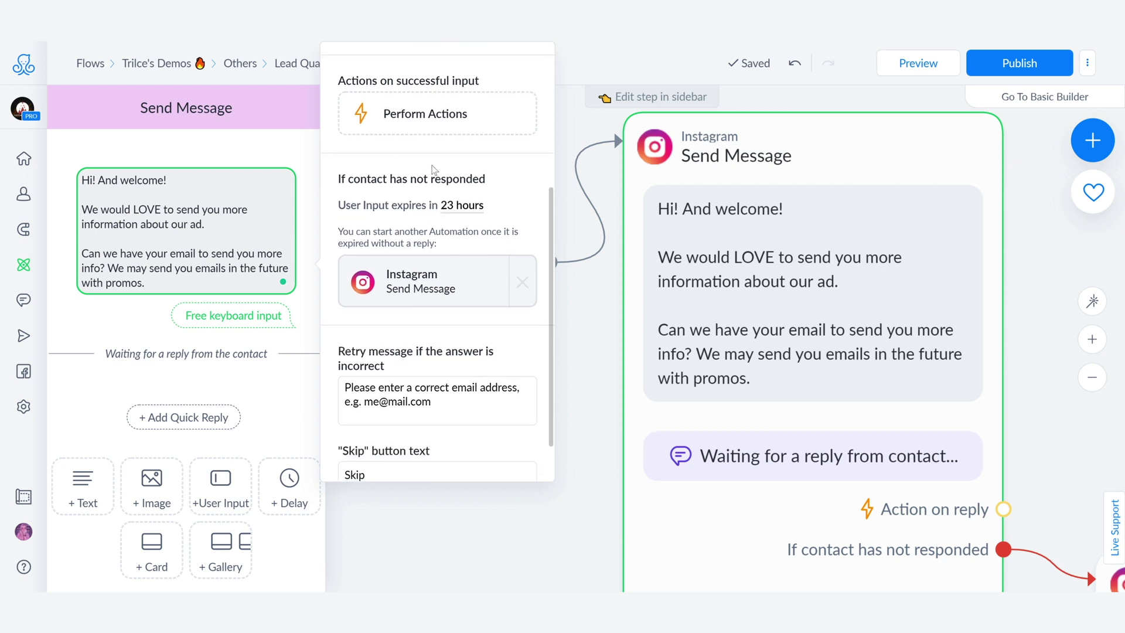
click(461, 204)
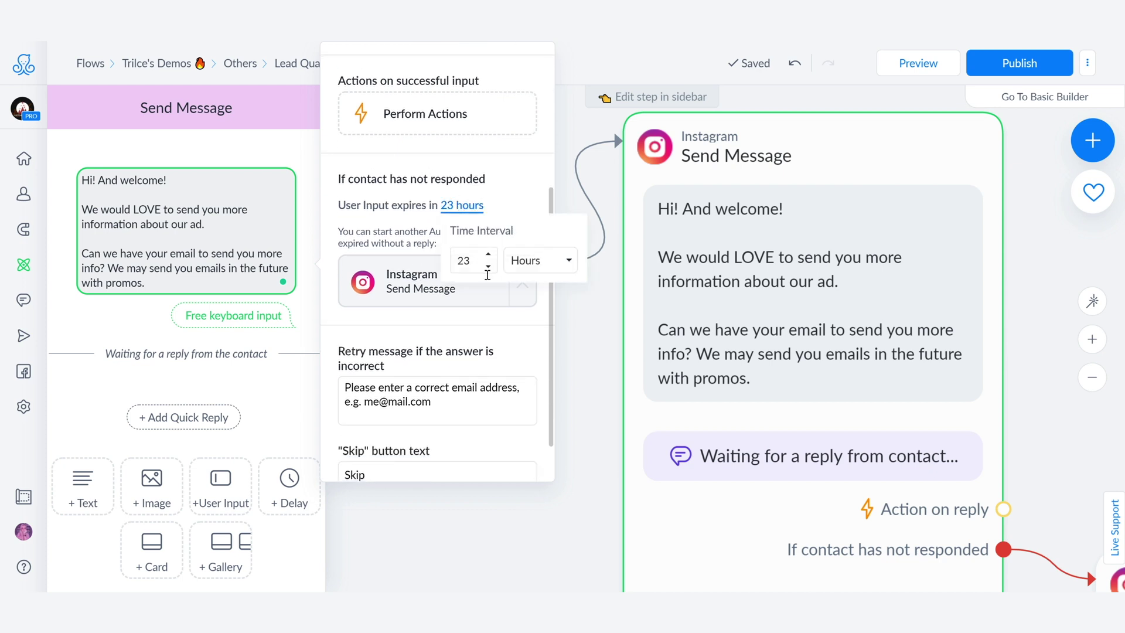
click(470, 259)
key(BackSpace)
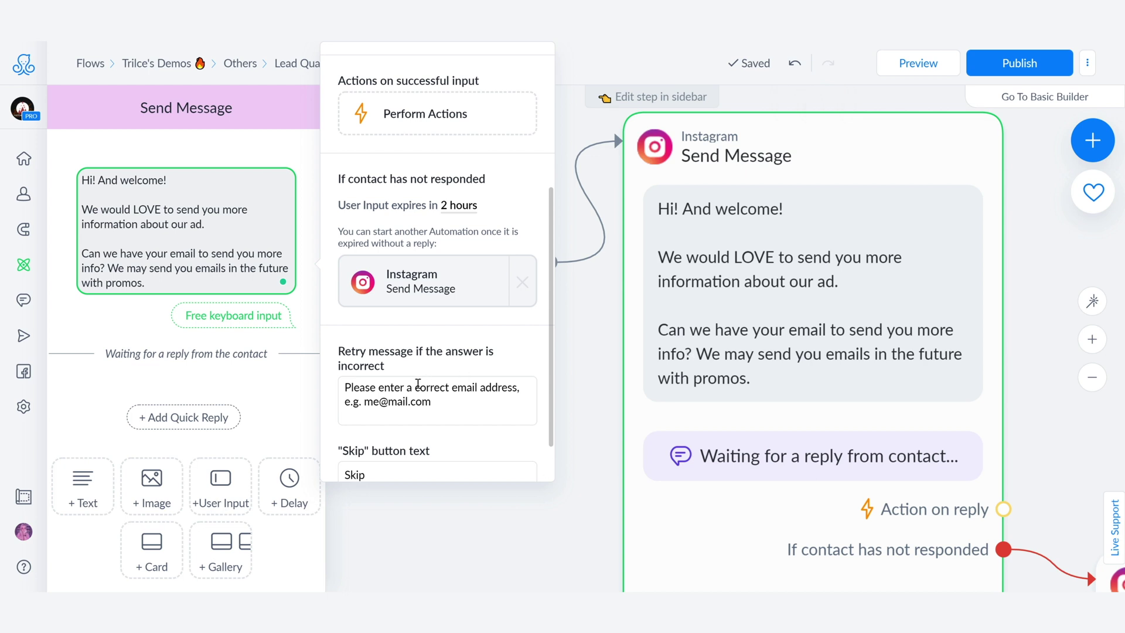
scroll(431, 408, down, 2)
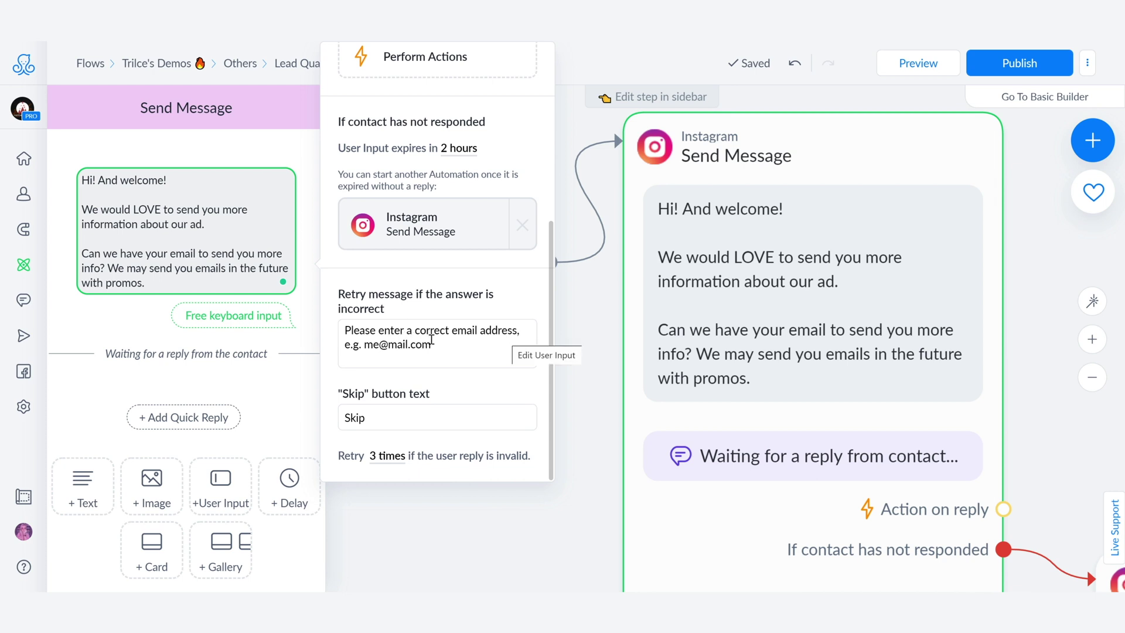
Clear the Skip button text so the email question has no skip button
drag(367, 417, 345, 413)
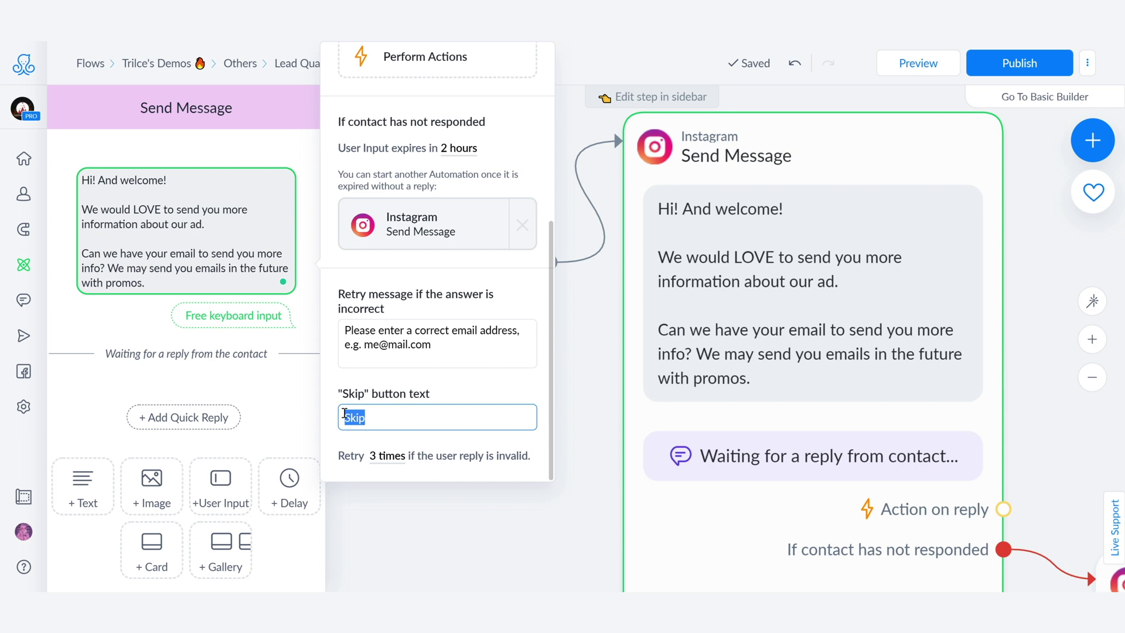
key(BackSpace)
click(470, 392)
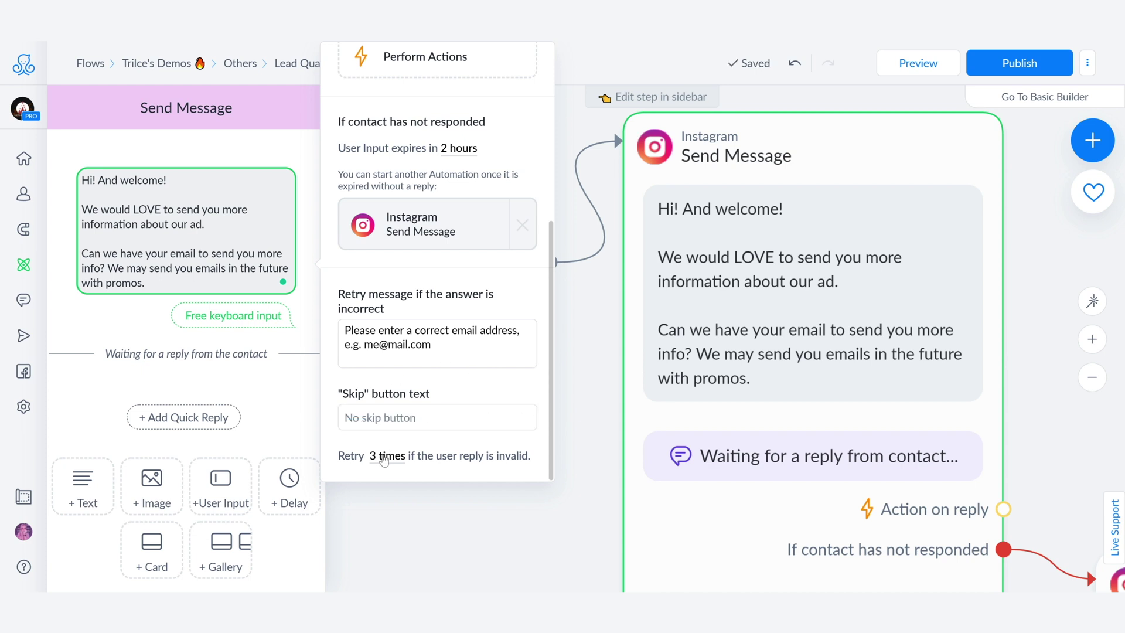
Set the invalid-reply Retry count to 5 times
click(384, 457)
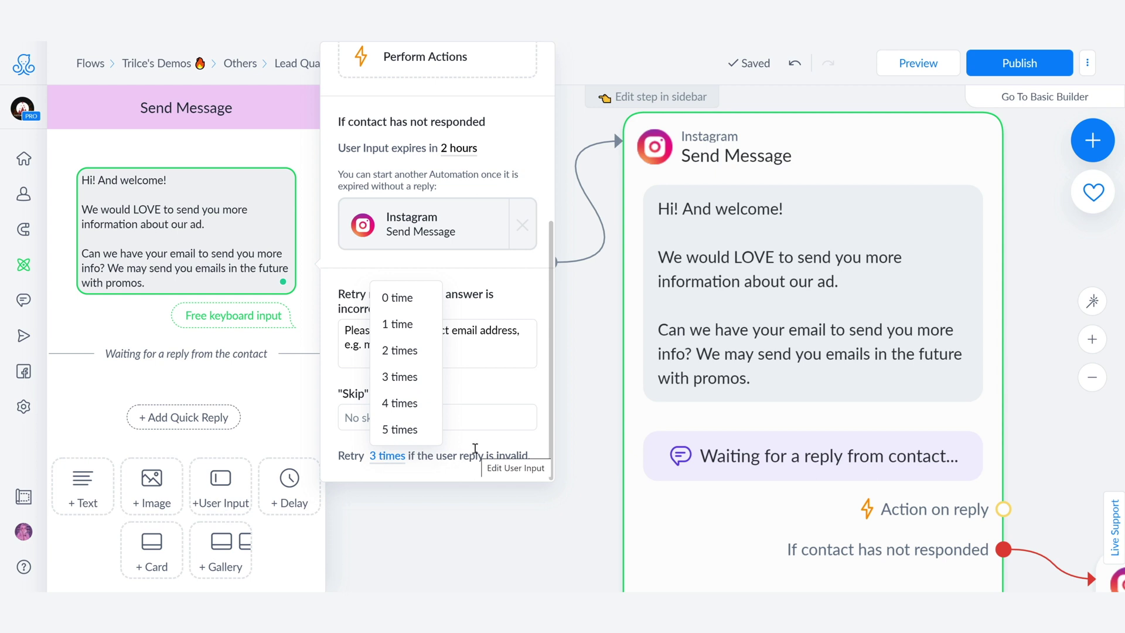
click(446, 343)
click(388, 344)
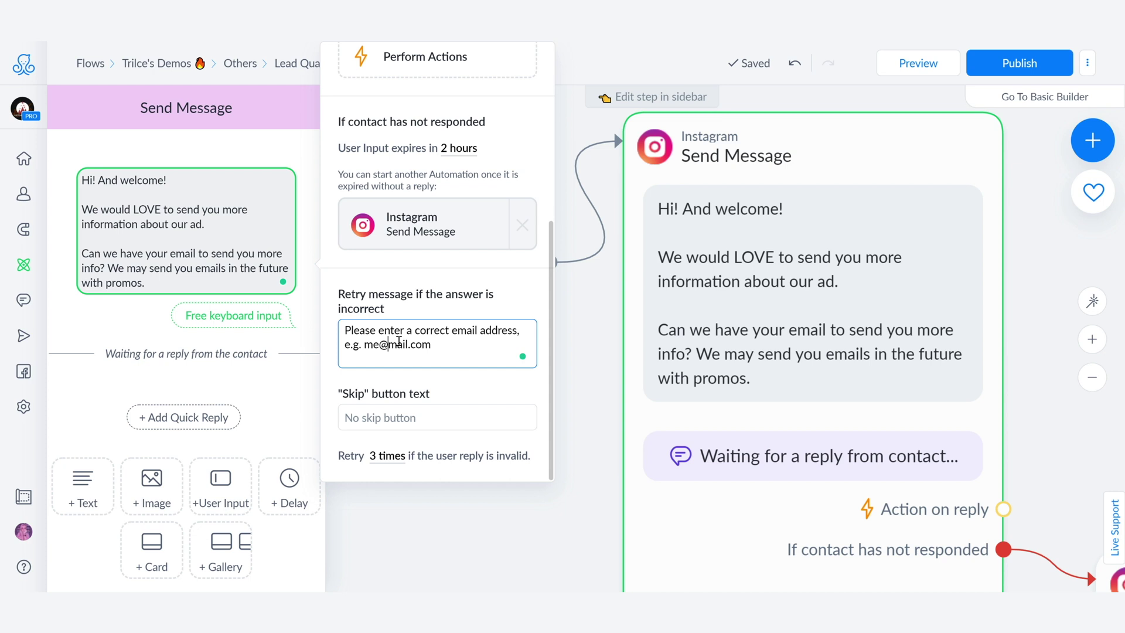
key(BackSpace)
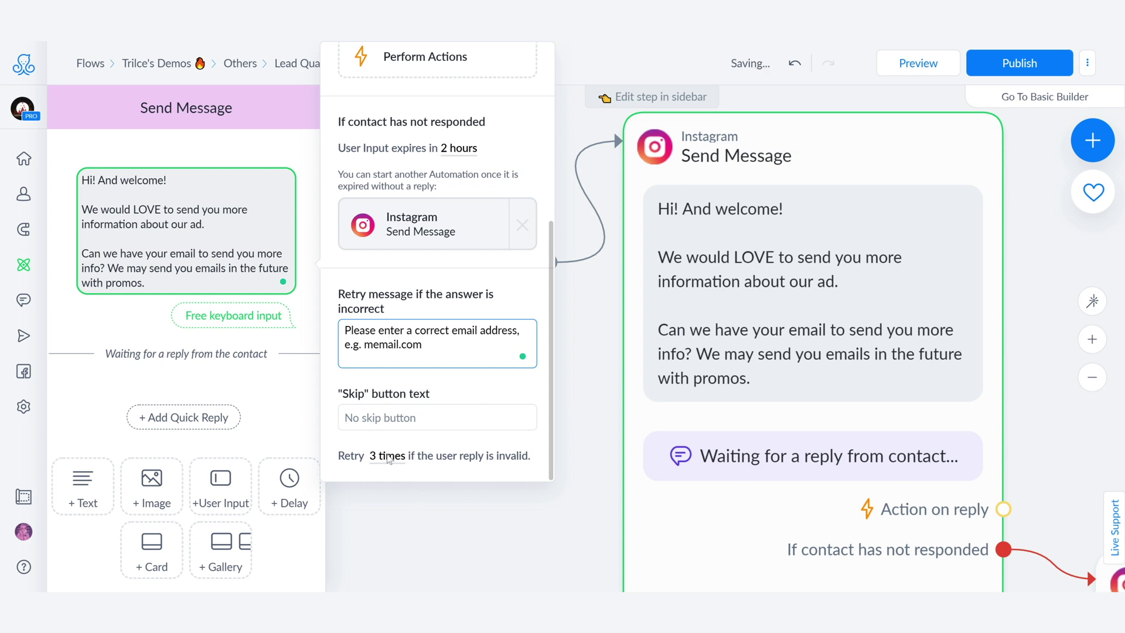
click(389, 457)
click(403, 432)
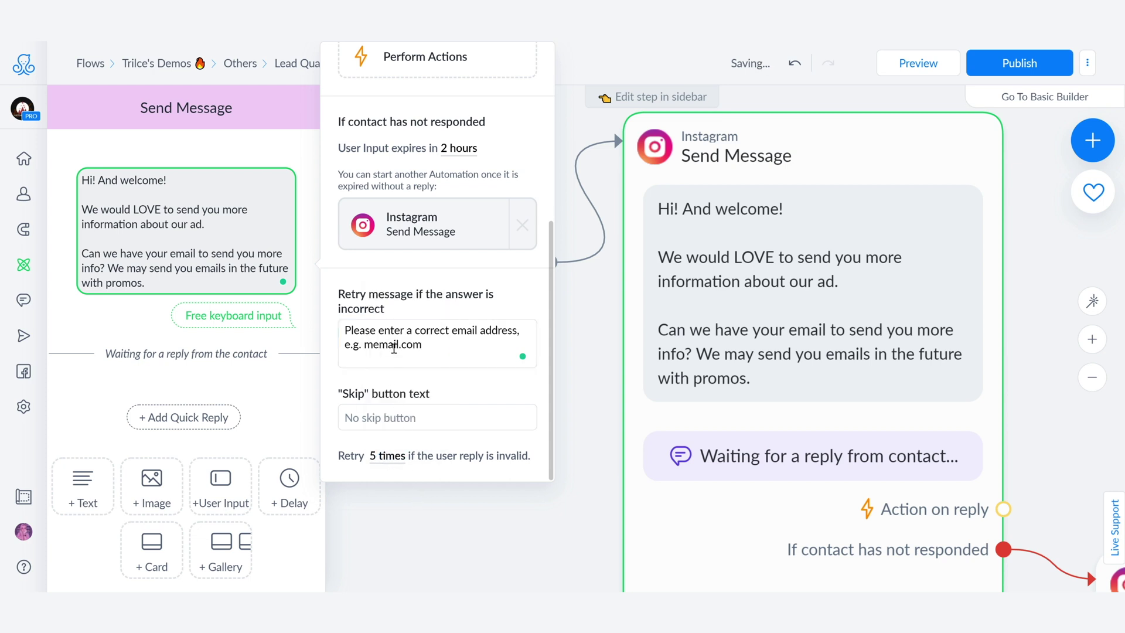
Fix the example email address in the retry message, restoring its @
click(382, 344)
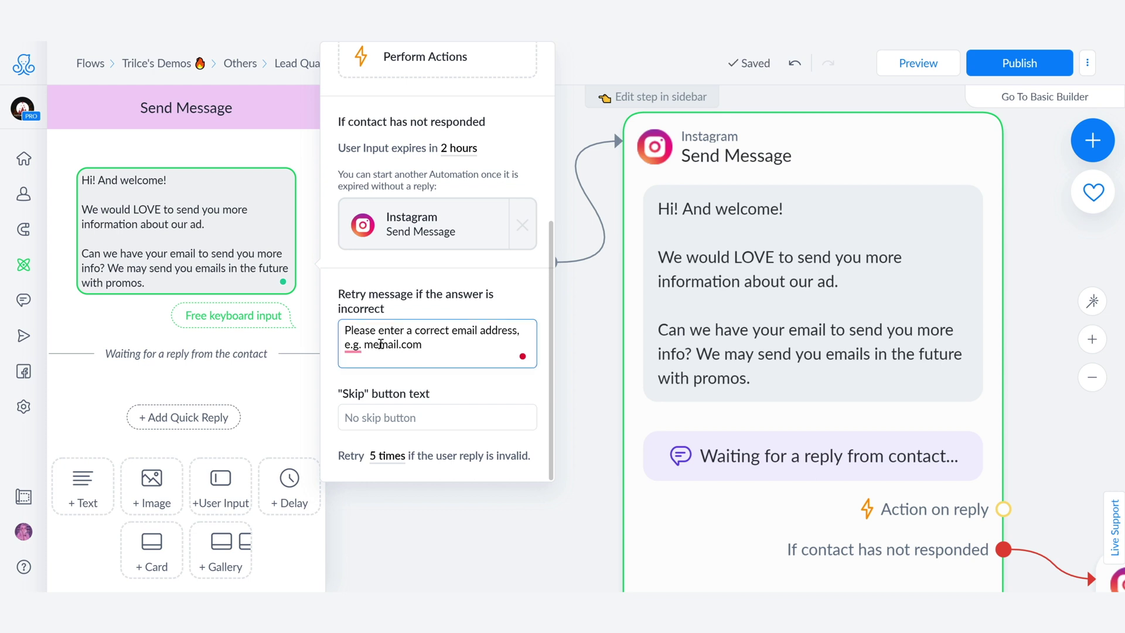
text(@)
drag(379, 344, 437, 343)
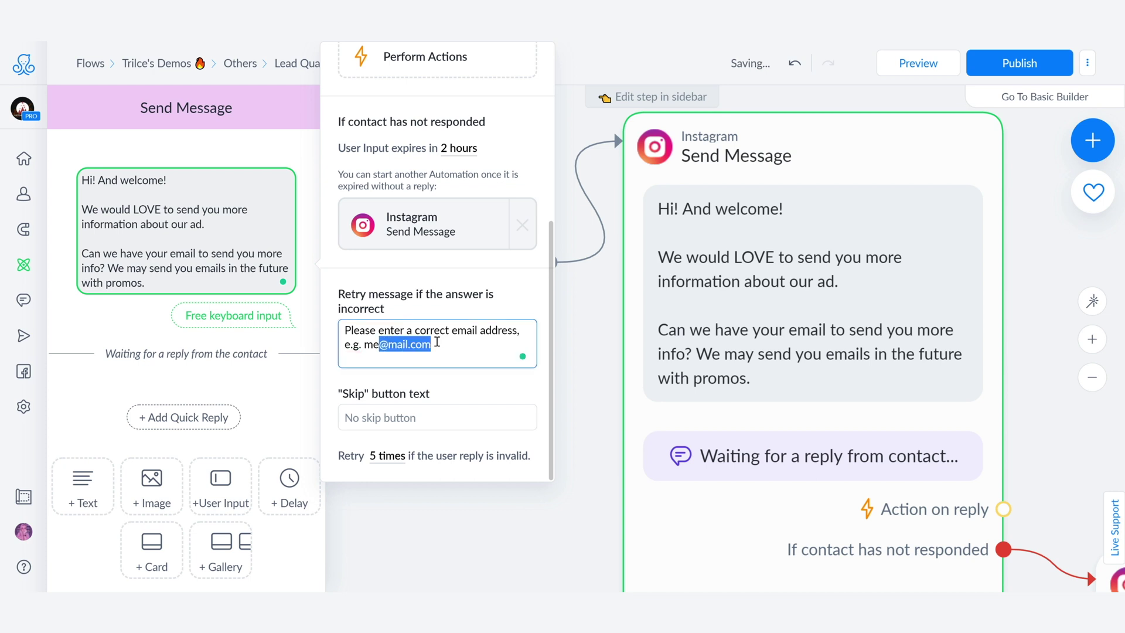
click(436, 343)
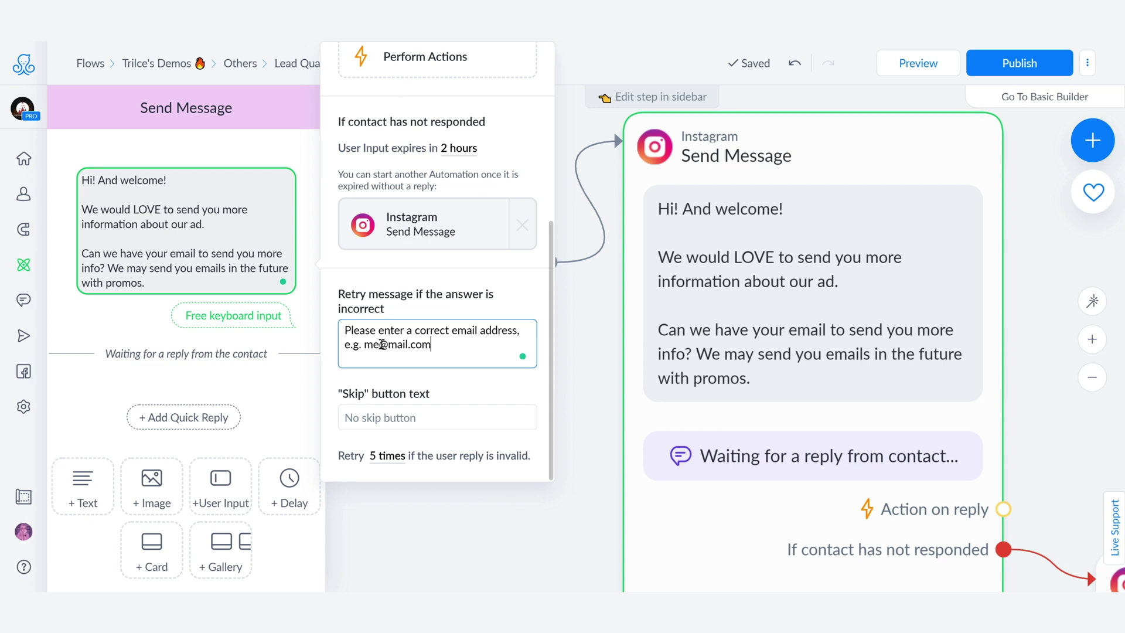
drag(379, 344, 387, 344)
Zoom out and pan to the follow-up email message, colour question and colour condition
scroll(598, 410, down, 5)
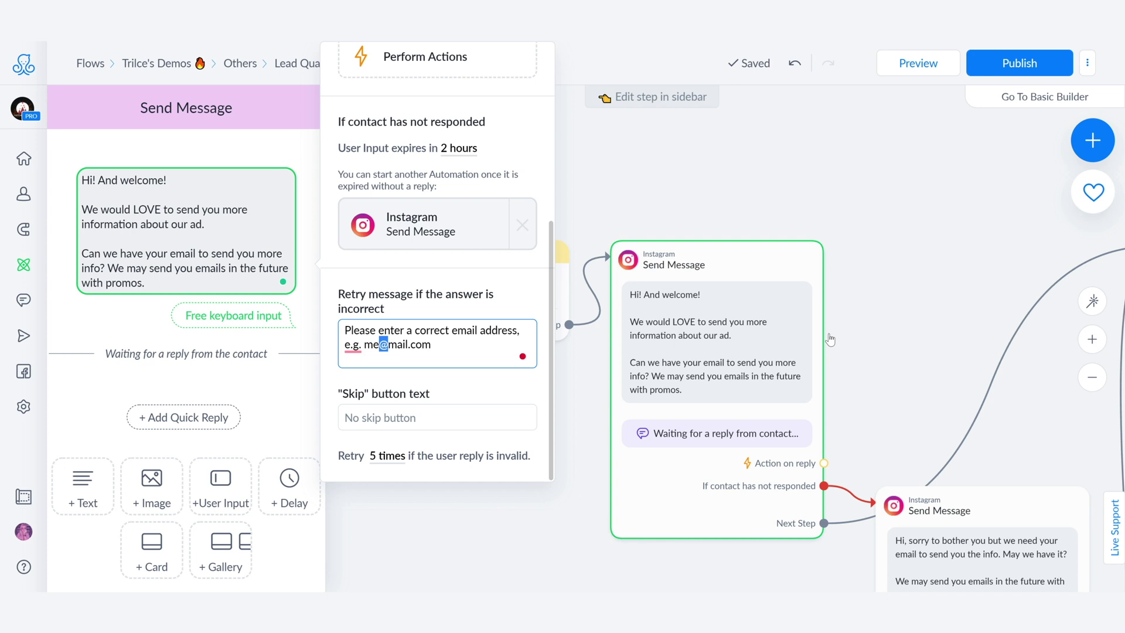
drag(915, 342, 824, 202)
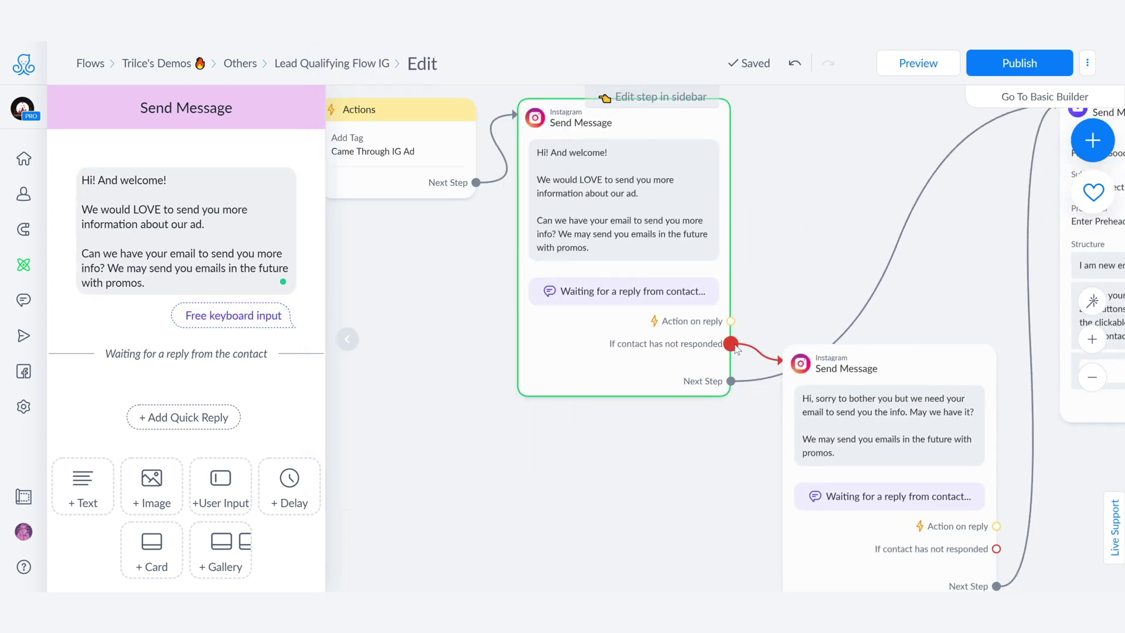
mouse_move(867, 441)
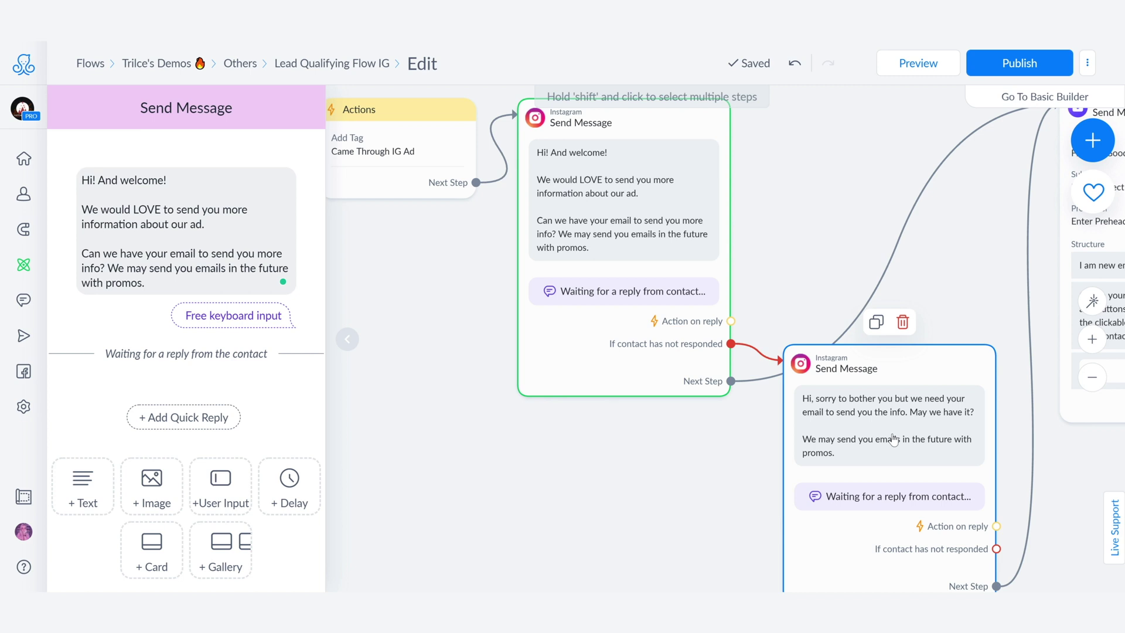
Select the Email send step that precedes the favourite-colour question
scroll(893, 439, right, 10)
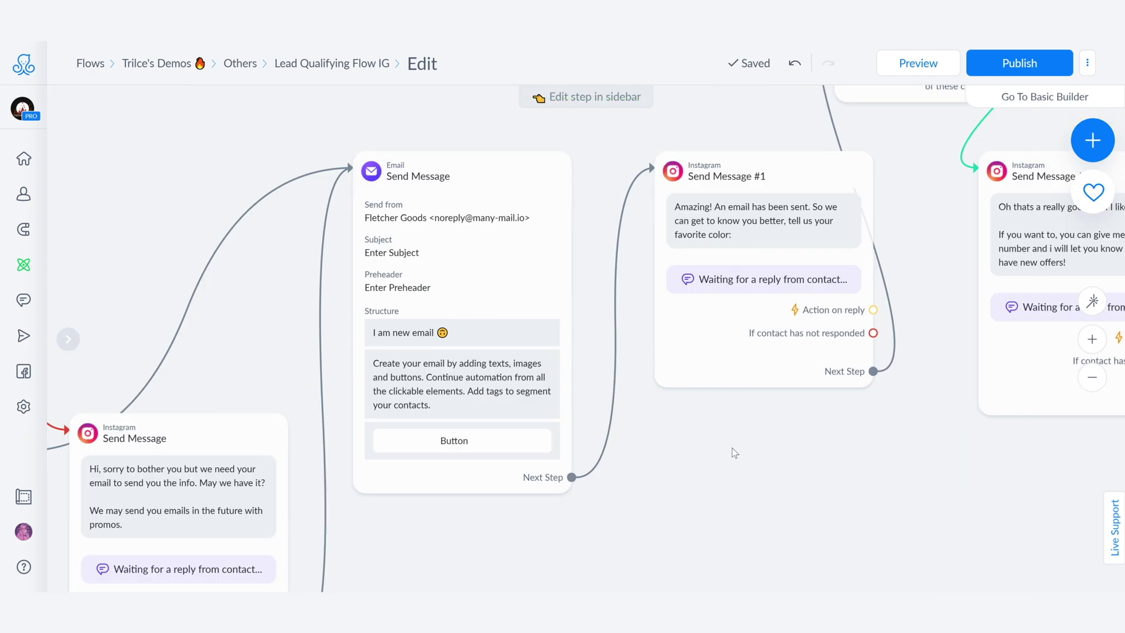
drag(733, 453, 743, 466)
click(418, 190)
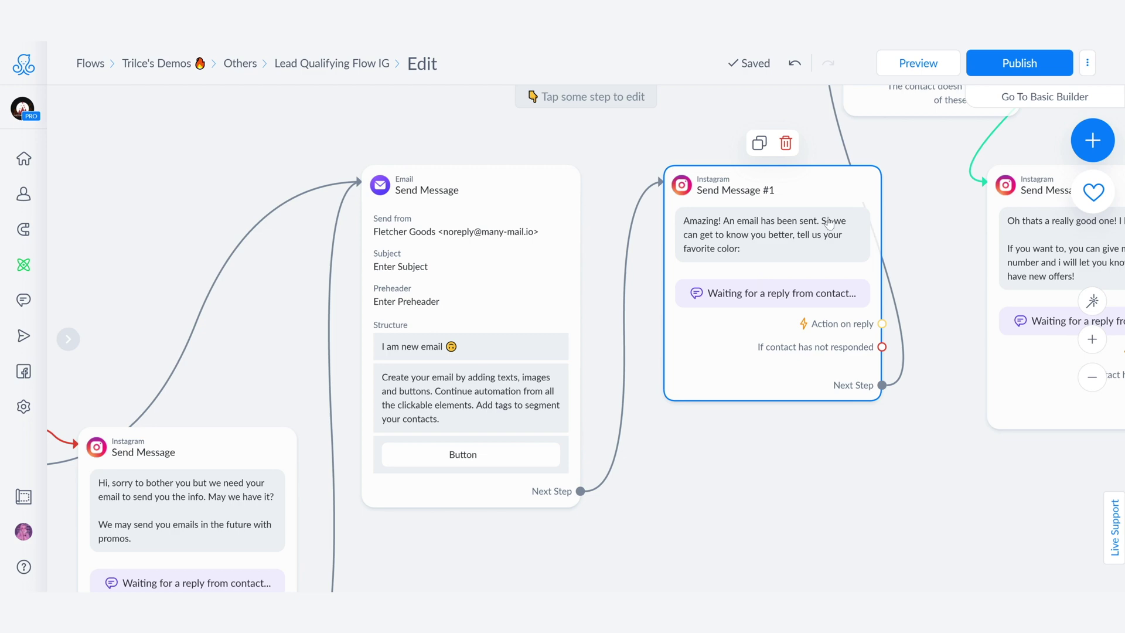
scroll(758, 279, right, 5)
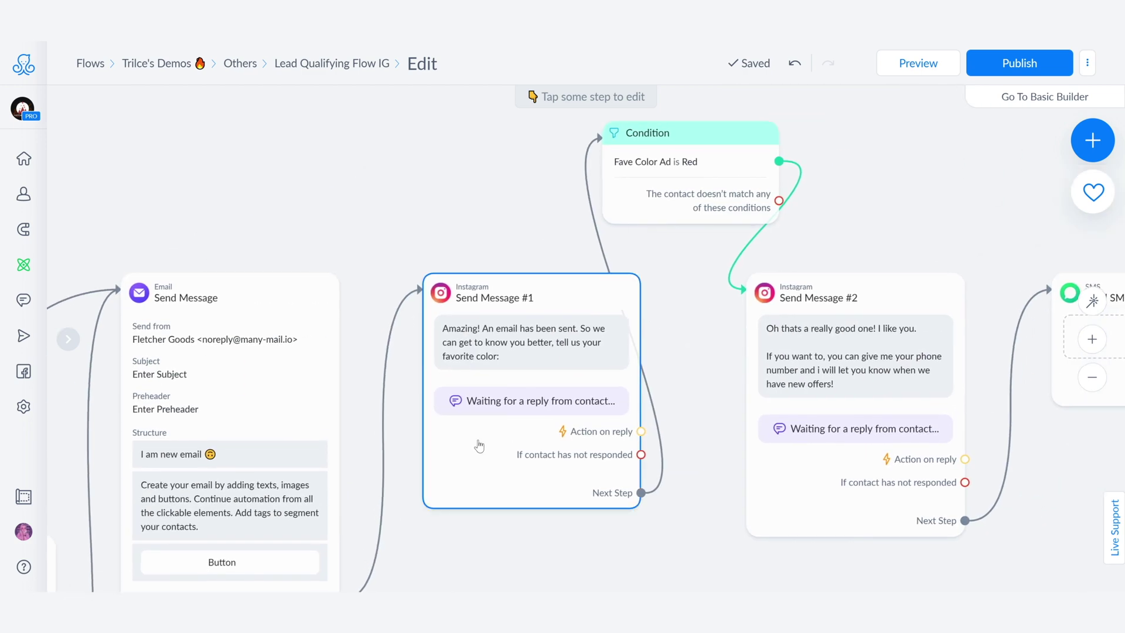
click(516, 405)
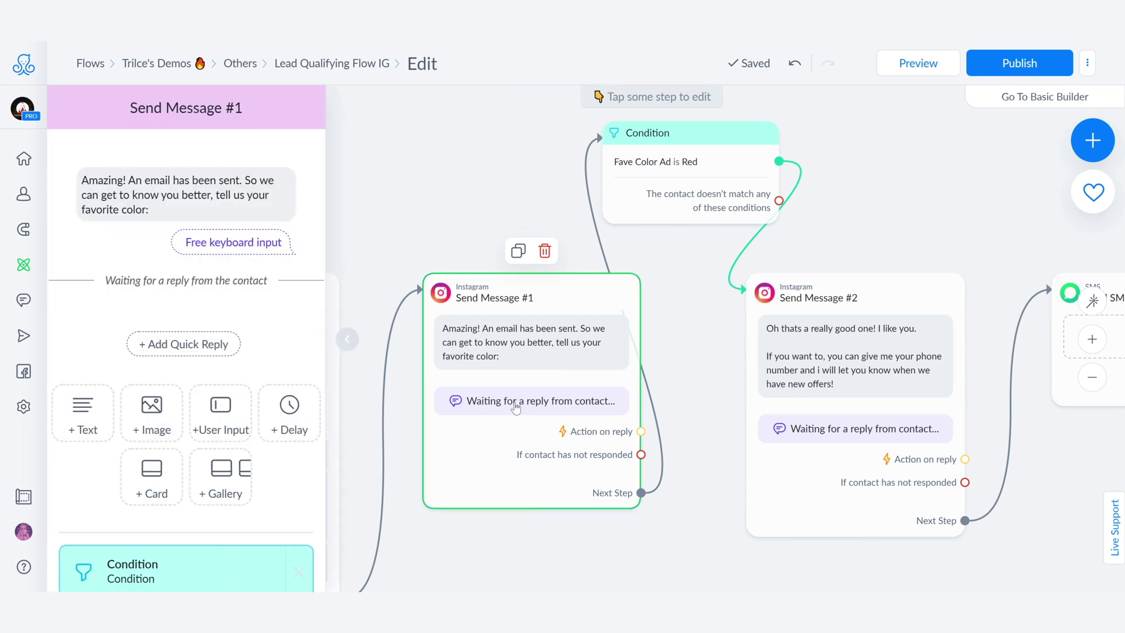
click(252, 199)
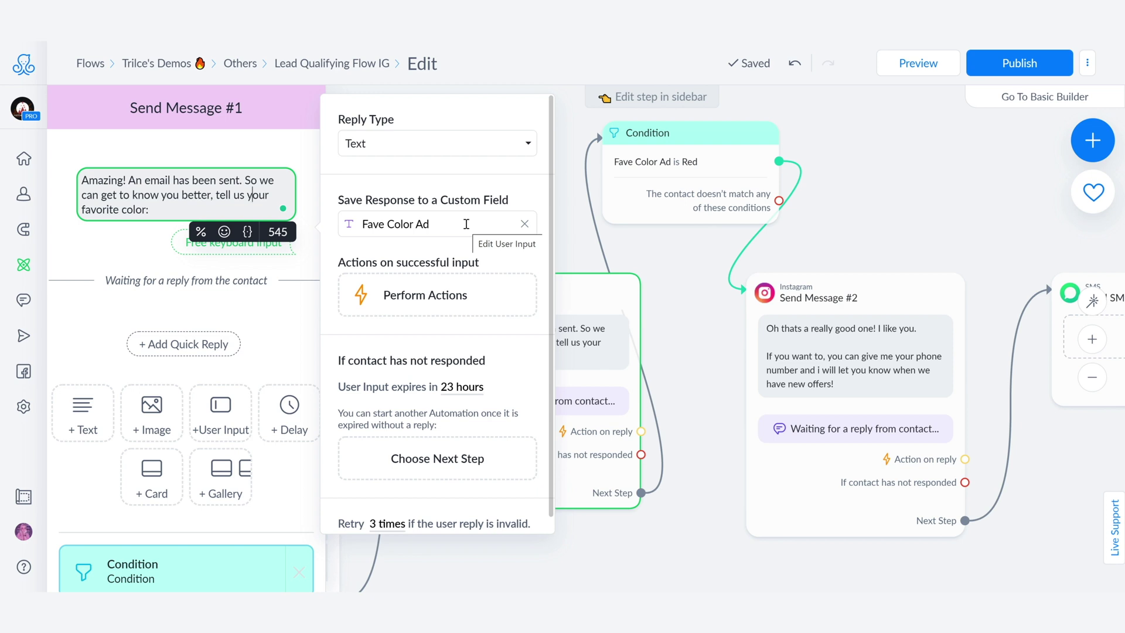
click(690, 270)
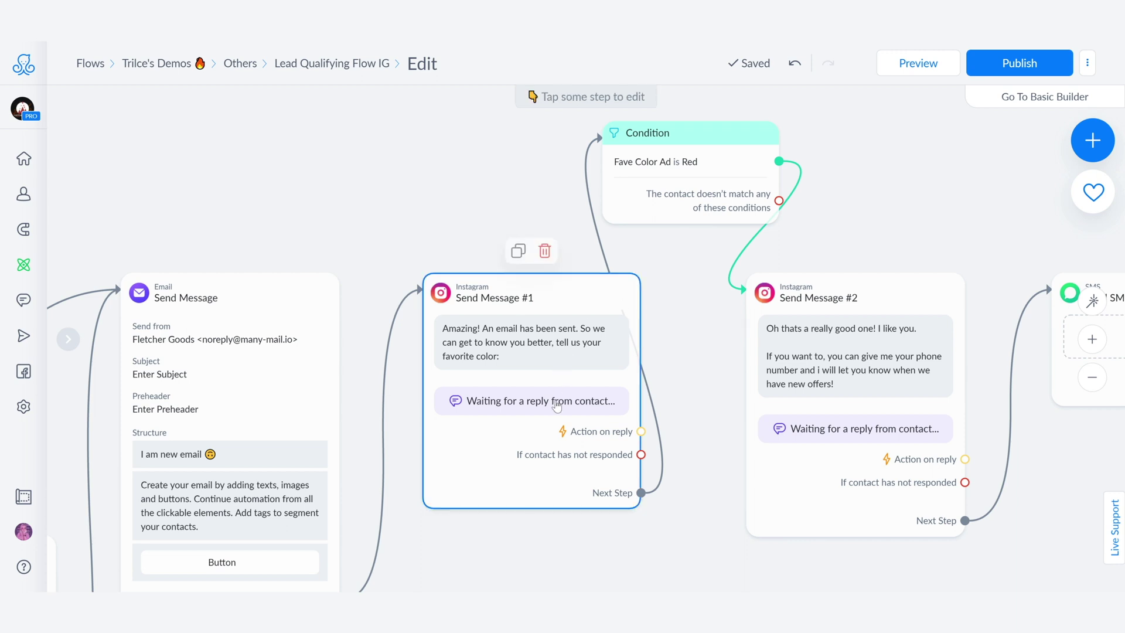
Confirm the condition 'Fave Color Ad is Red' and select Send Message #2
click(677, 165)
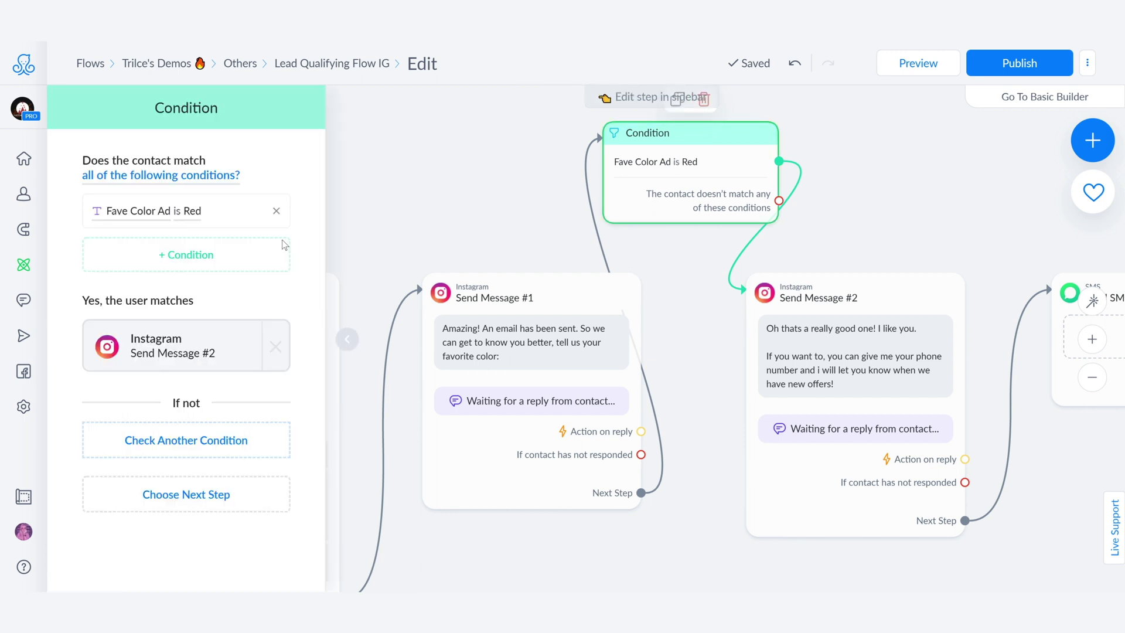
click(189, 221)
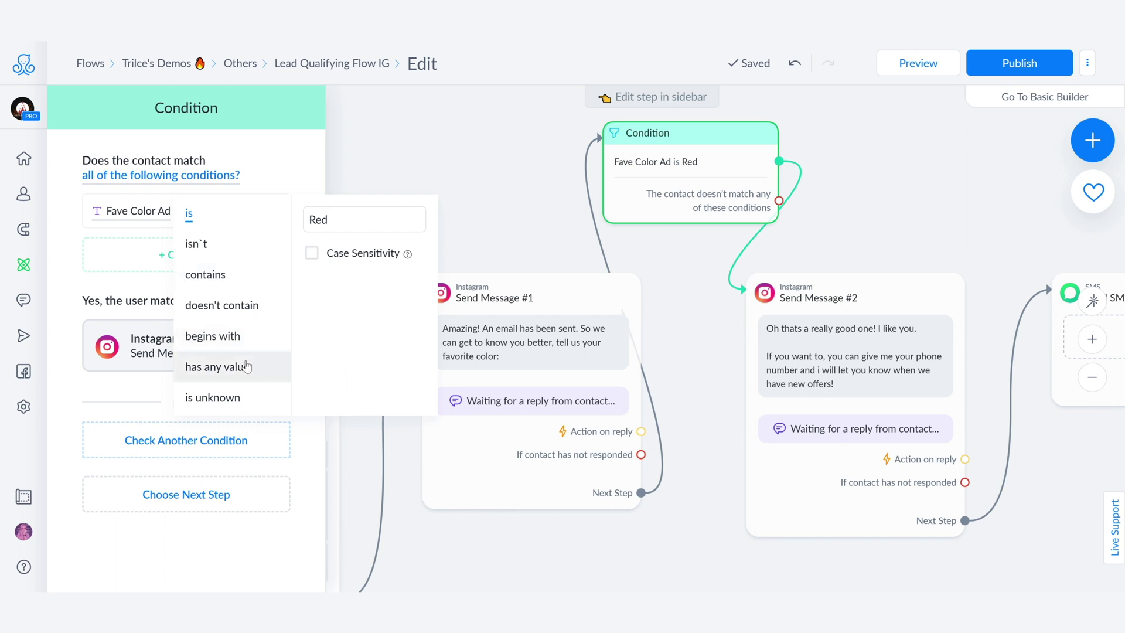
click(750, 371)
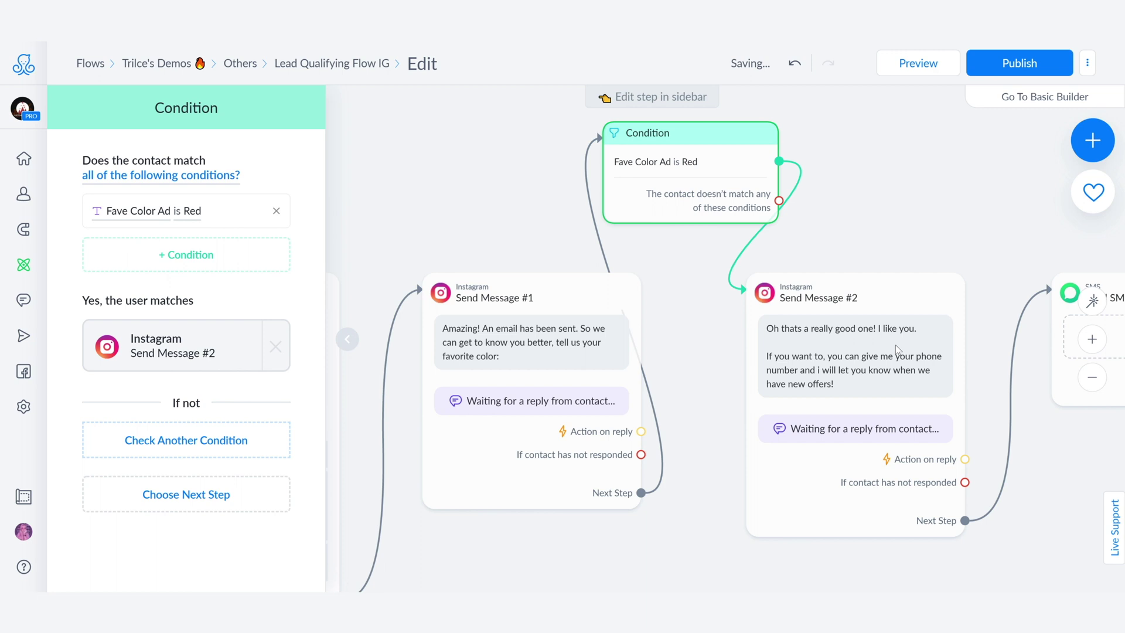
click(900, 351)
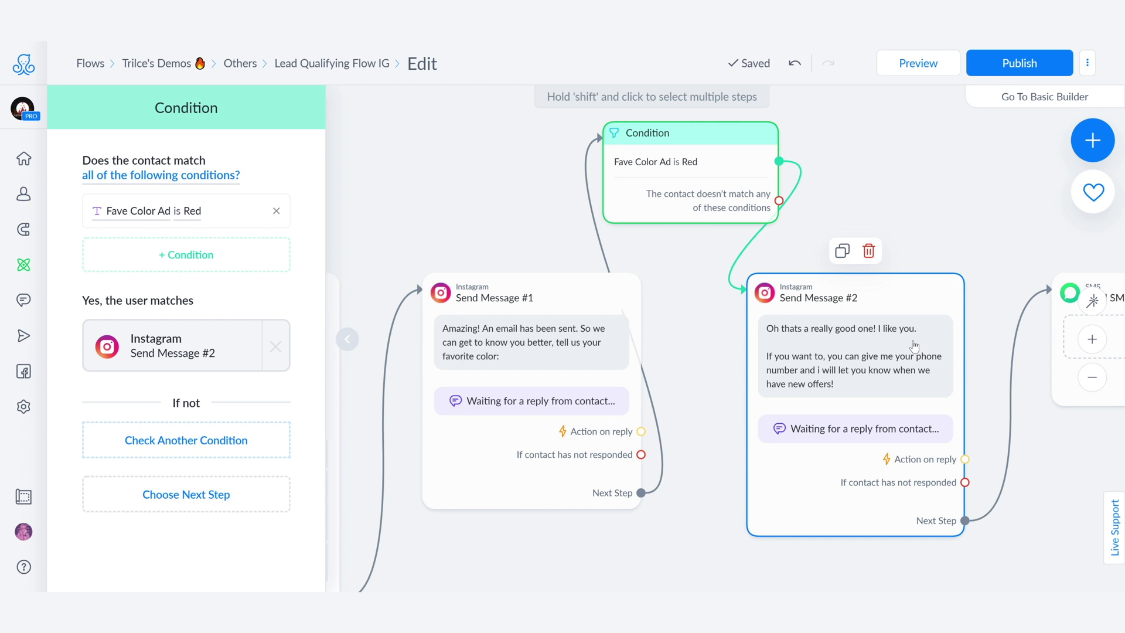
Review Send Message #2's Phone reply with SMS opt-in, then pan to Actions #1
click(914, 346)
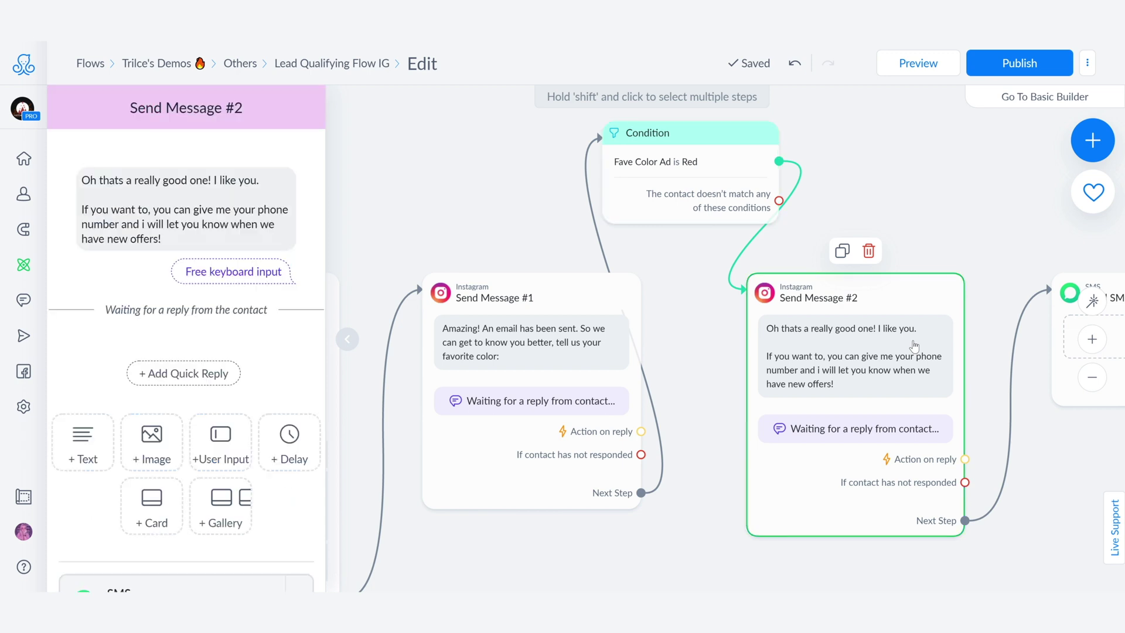
click(242, 191)
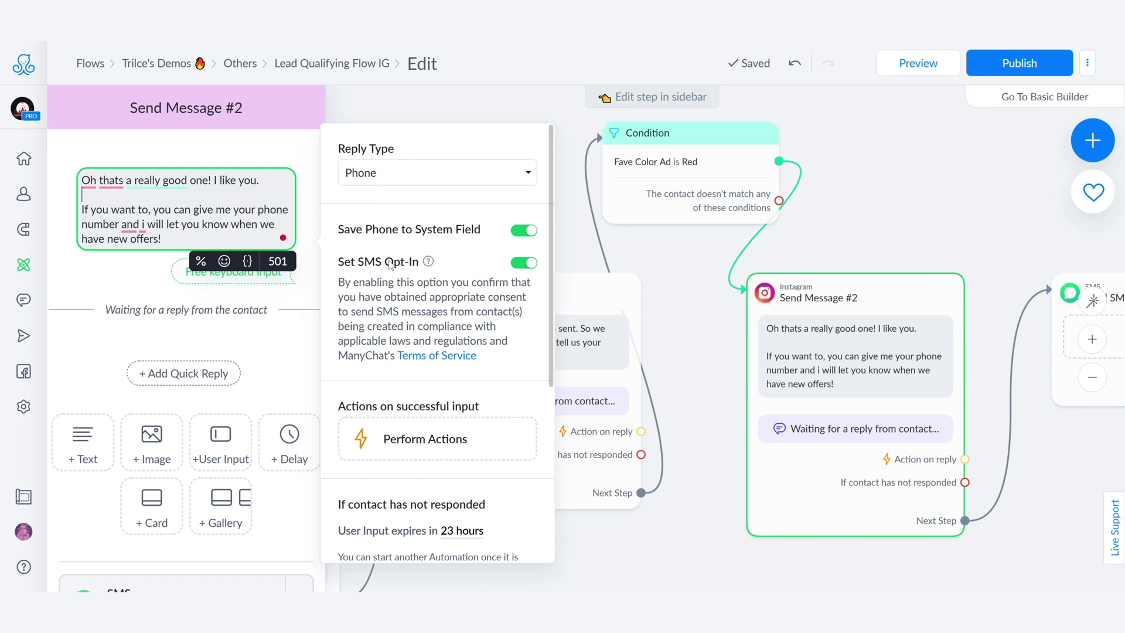
drag(979, 214, 635, 219)
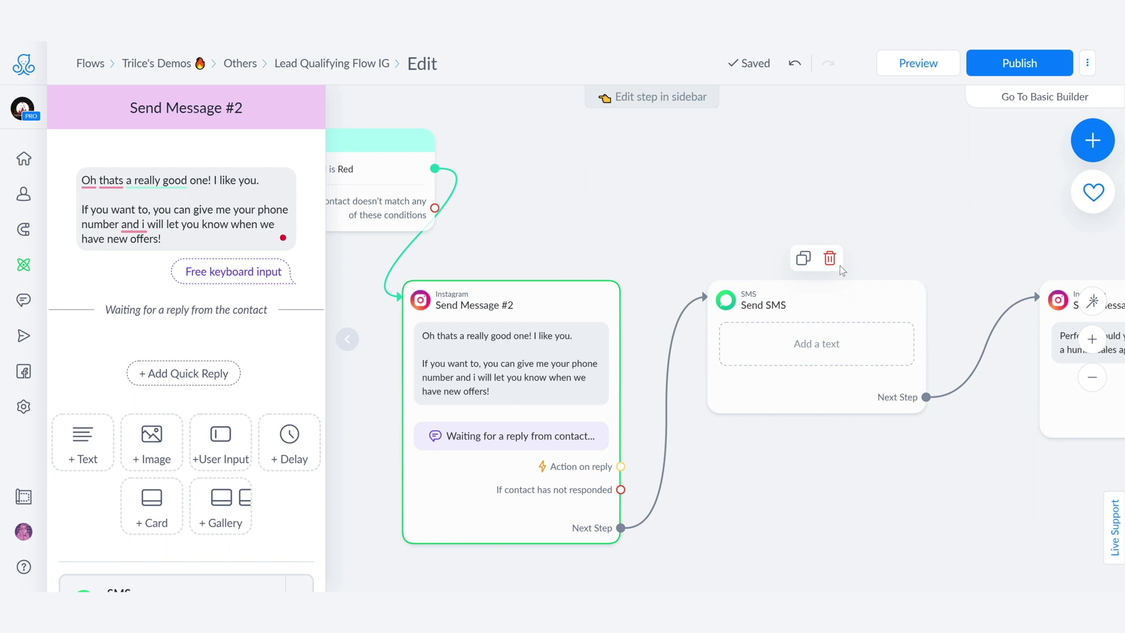
scroll(833, 303, right, 10)
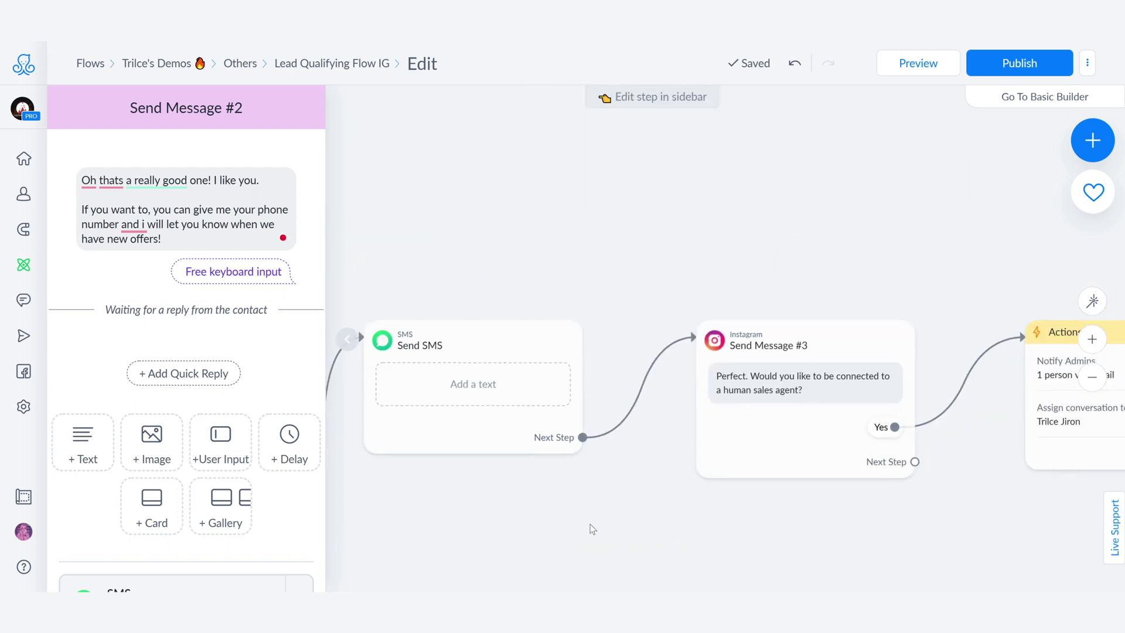
scroll(486, 515, right, 3)
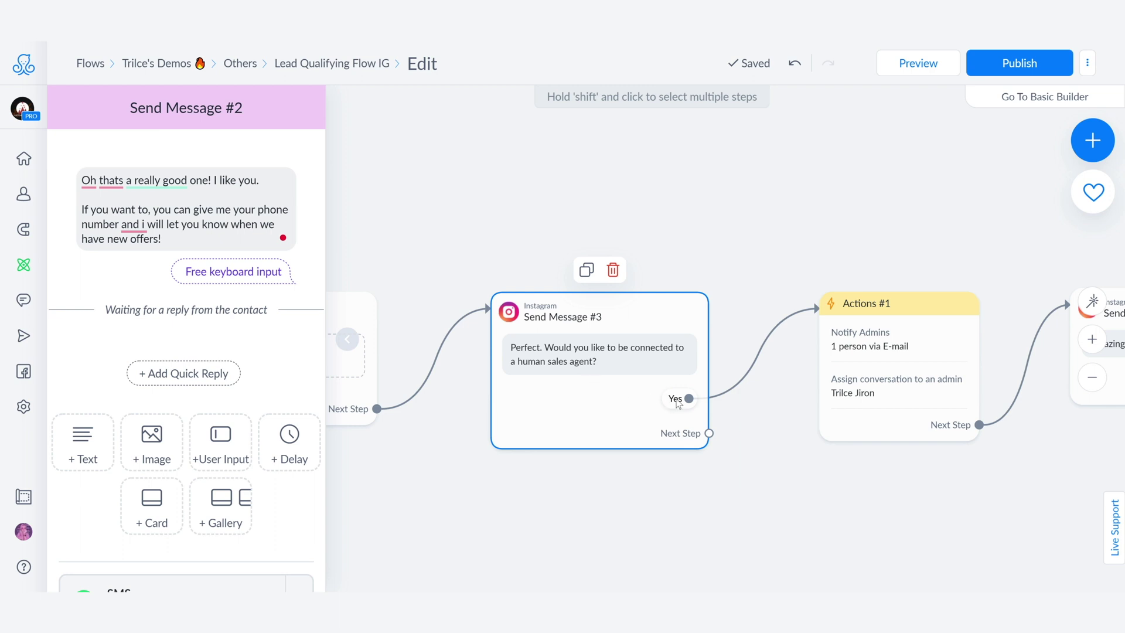
mouse_move(856, 343)
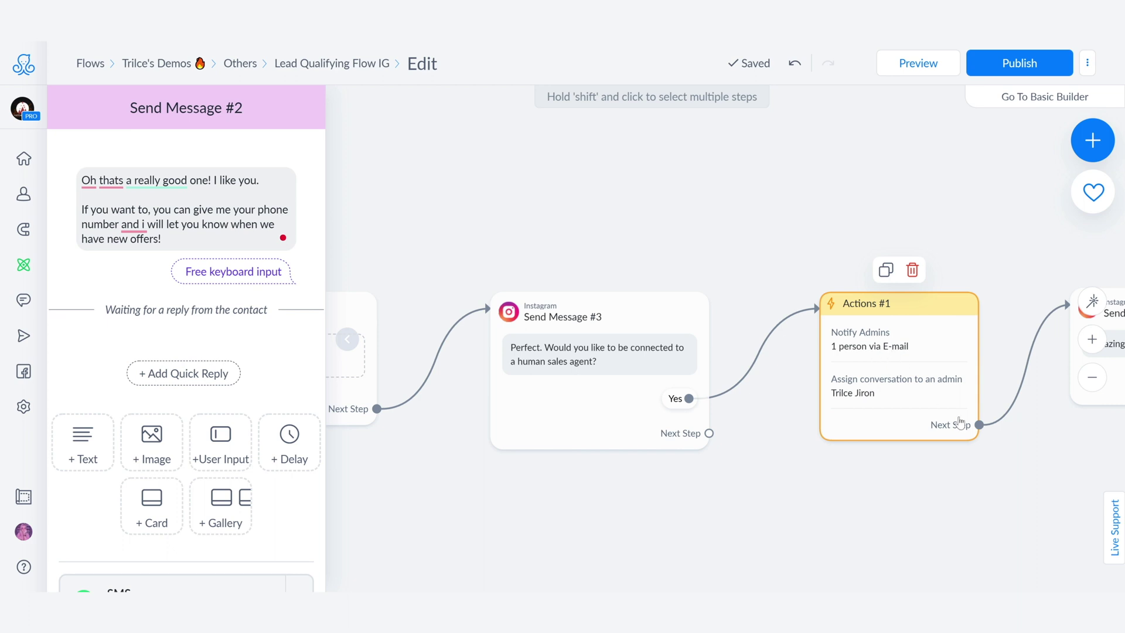
Inspect the Notify Admins notification text, close it, and pan to Send Message #4
click(873, 339)
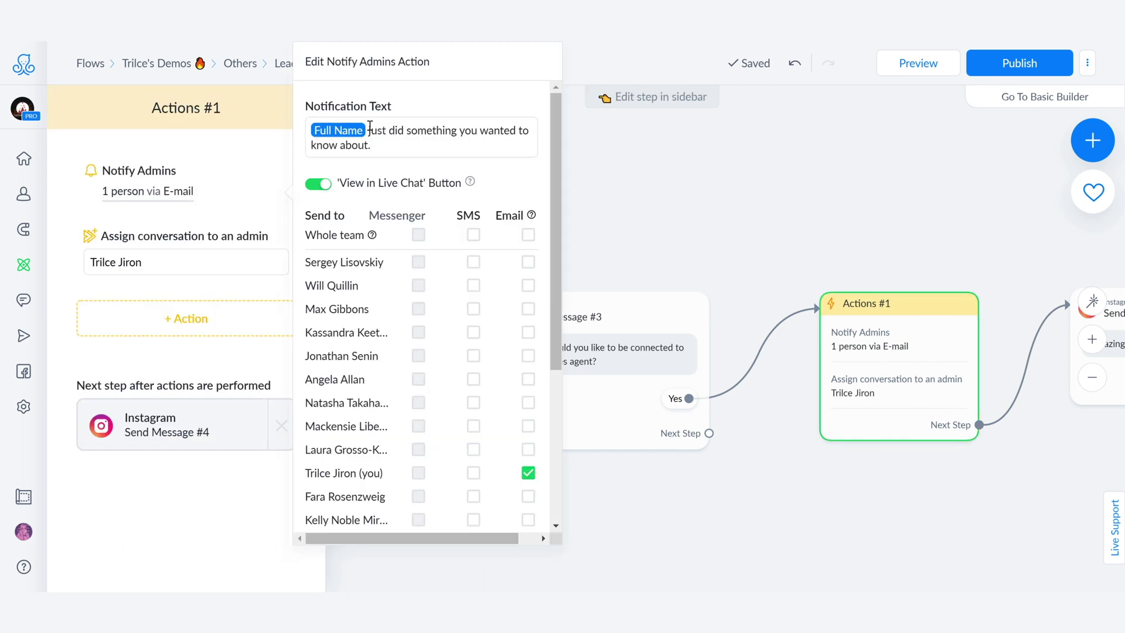
click(383, 150)
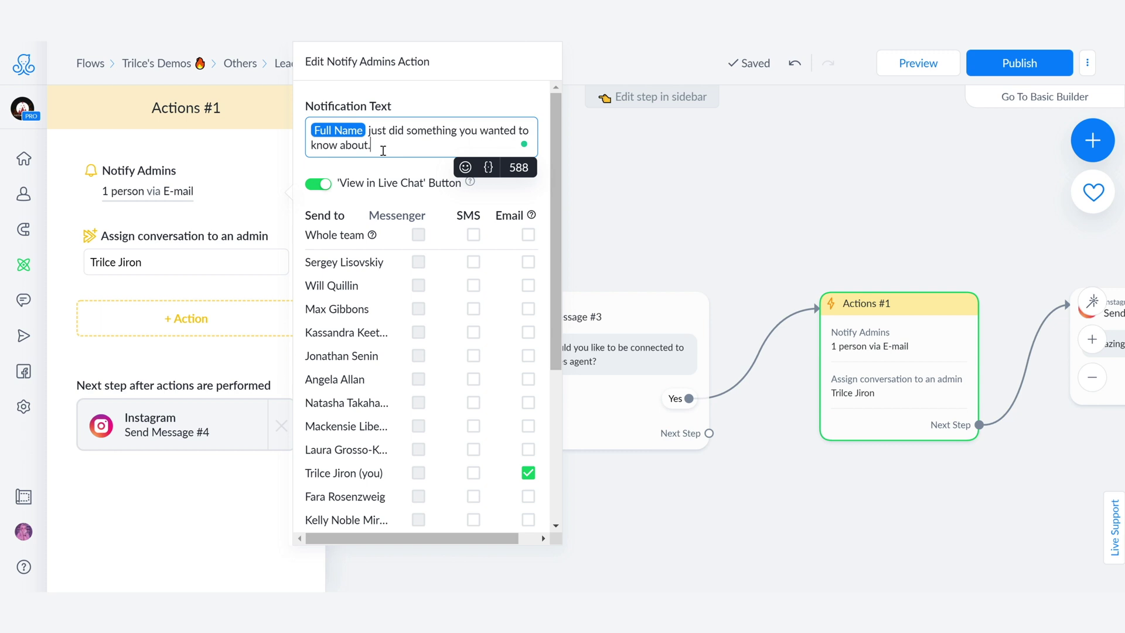
drag(384, 151, 371, 133)
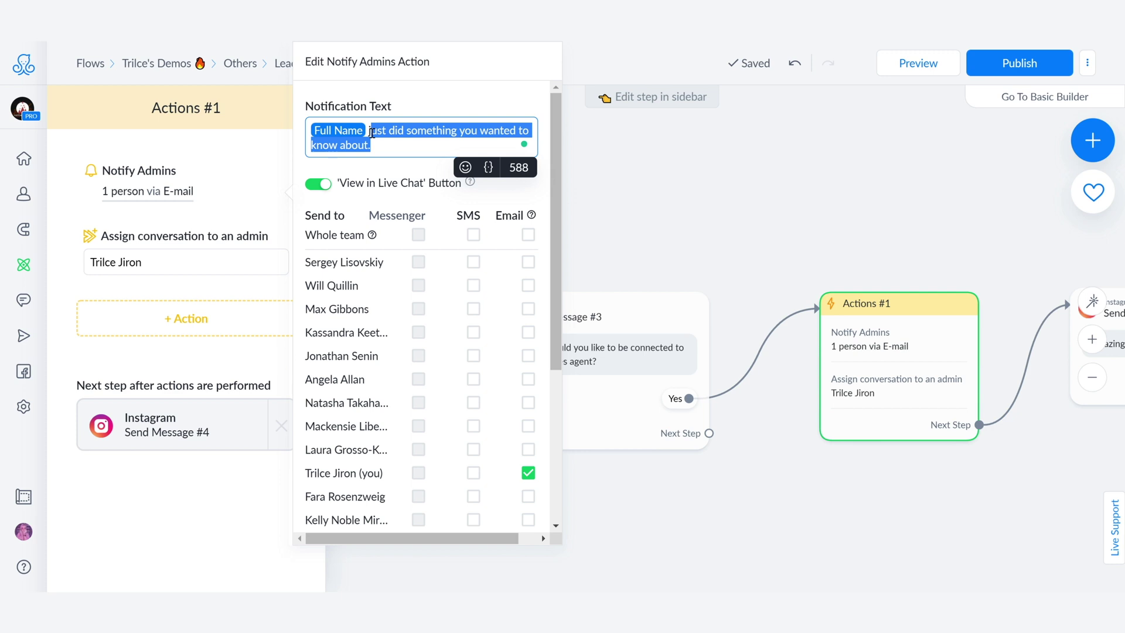
click(745, 227)
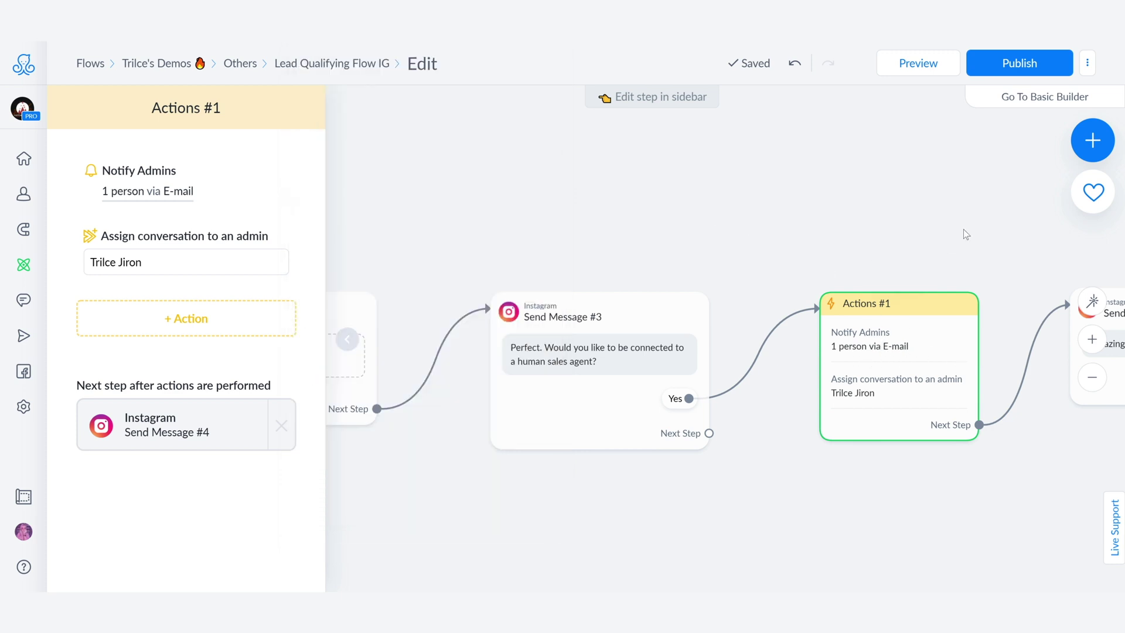
drag(964, 230, 531, 273)
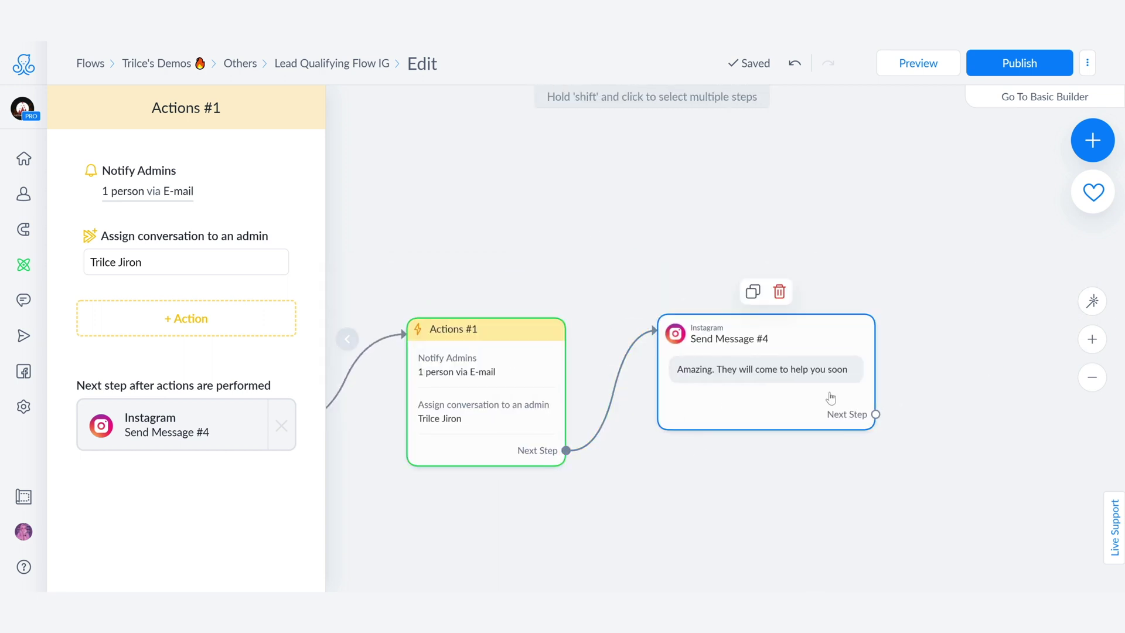
Zoom out, scroll back along the flow and select Send Message #1
scroll(545, 445, down, 5)
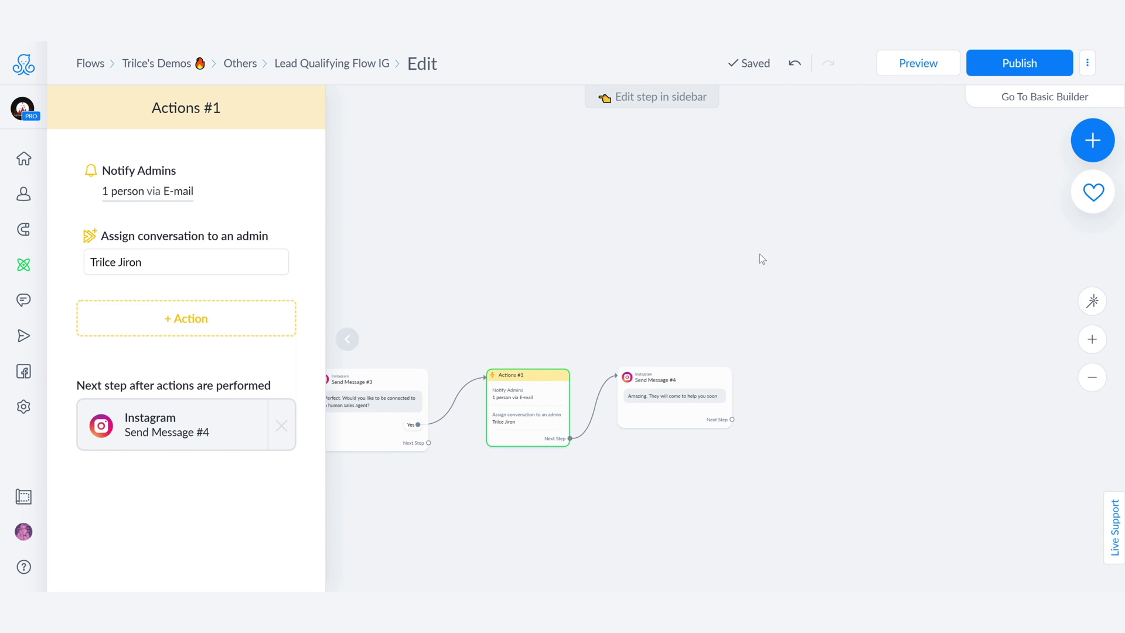
scroll(760, 254, left, 10)
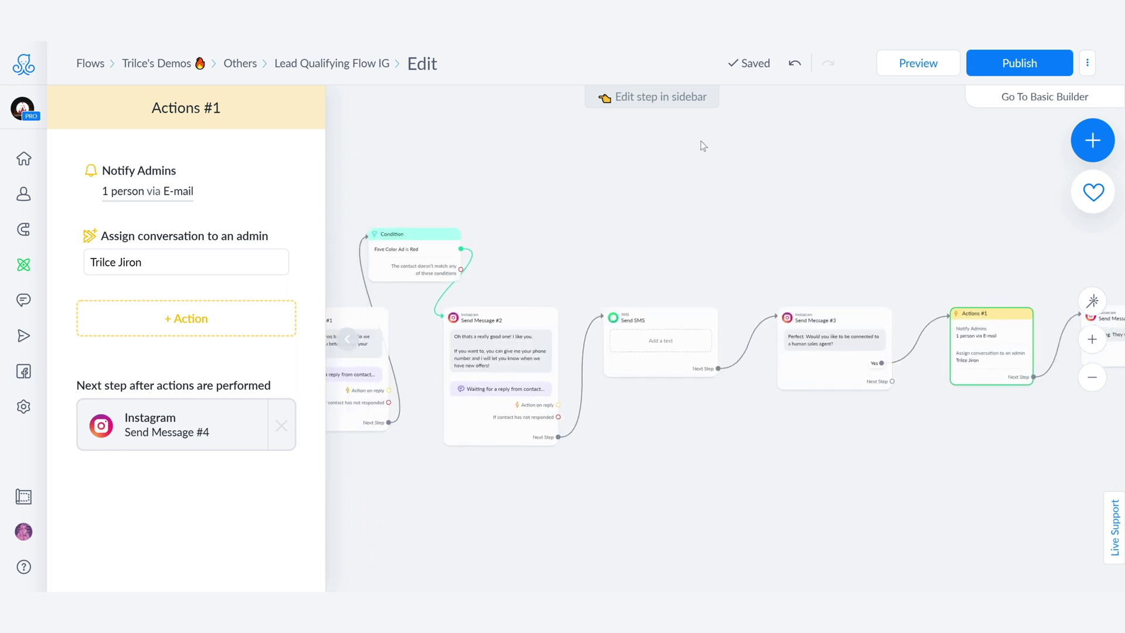
scroll(704, 146, left, 5)
click(508, 350)
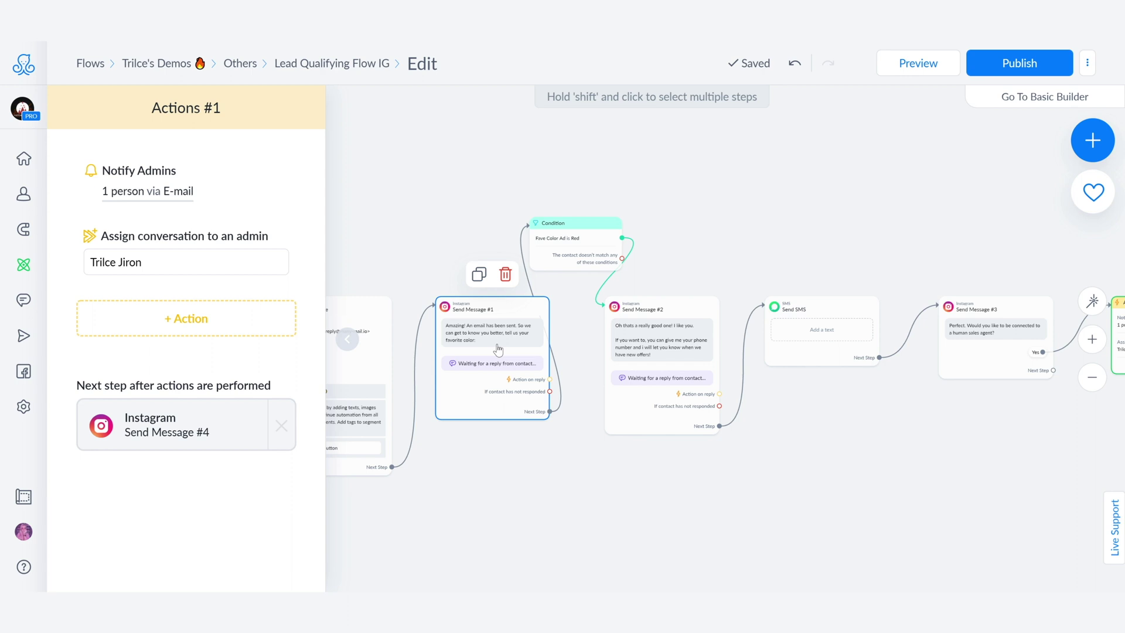
Set Send Message #1's reply type to Number, saved to the Age custom field
click(493, 321)
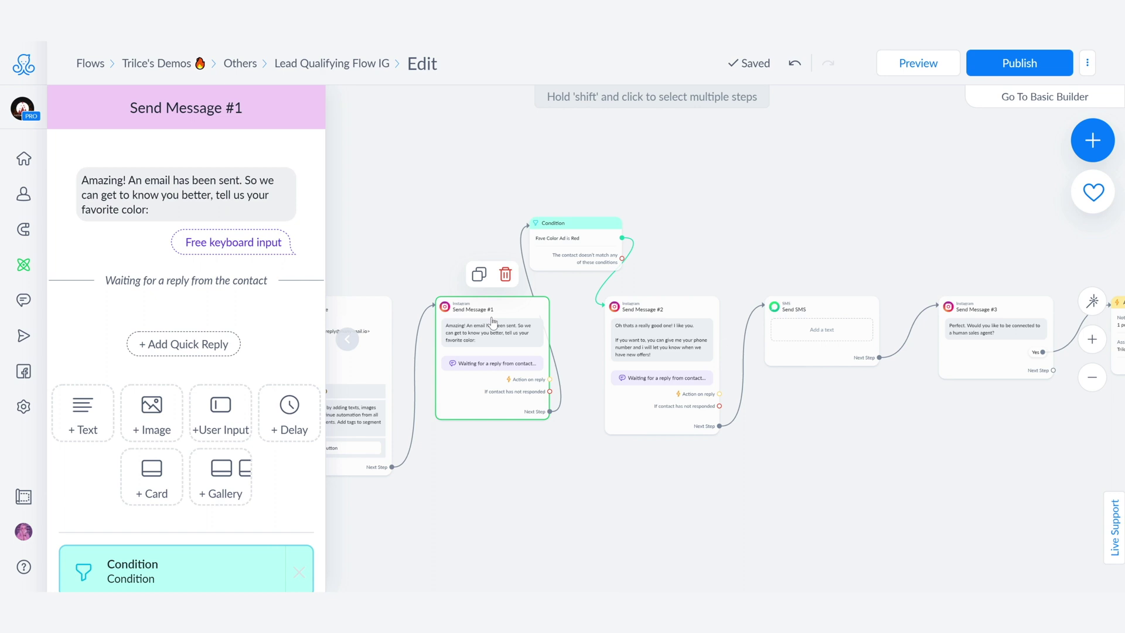
click(233, 242)
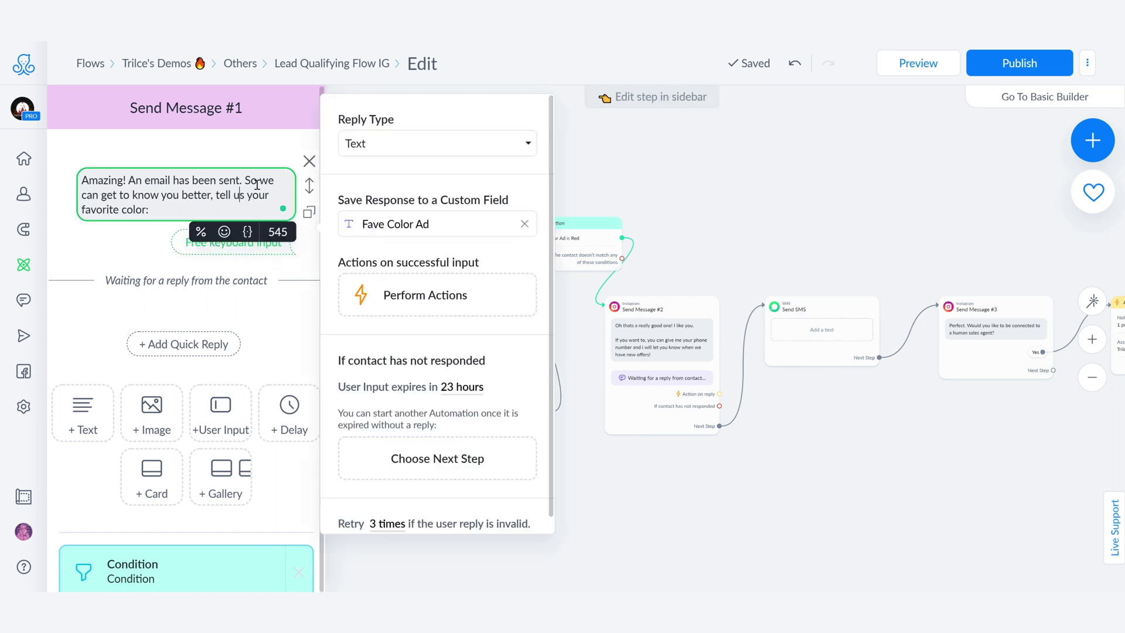
click(422, 151)
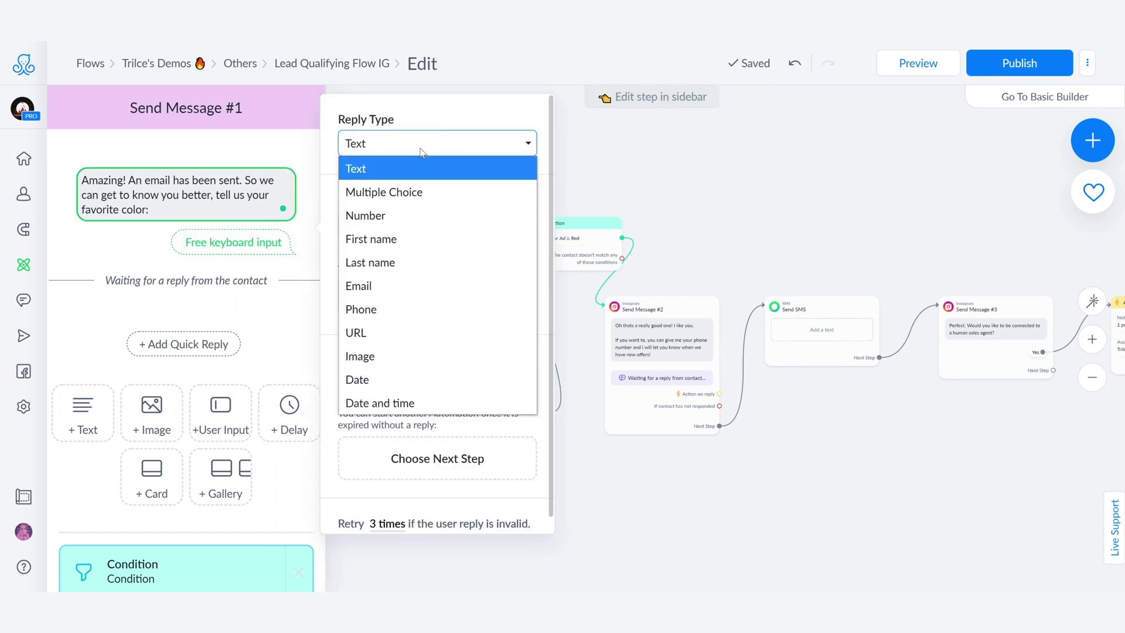
click(396, 216)
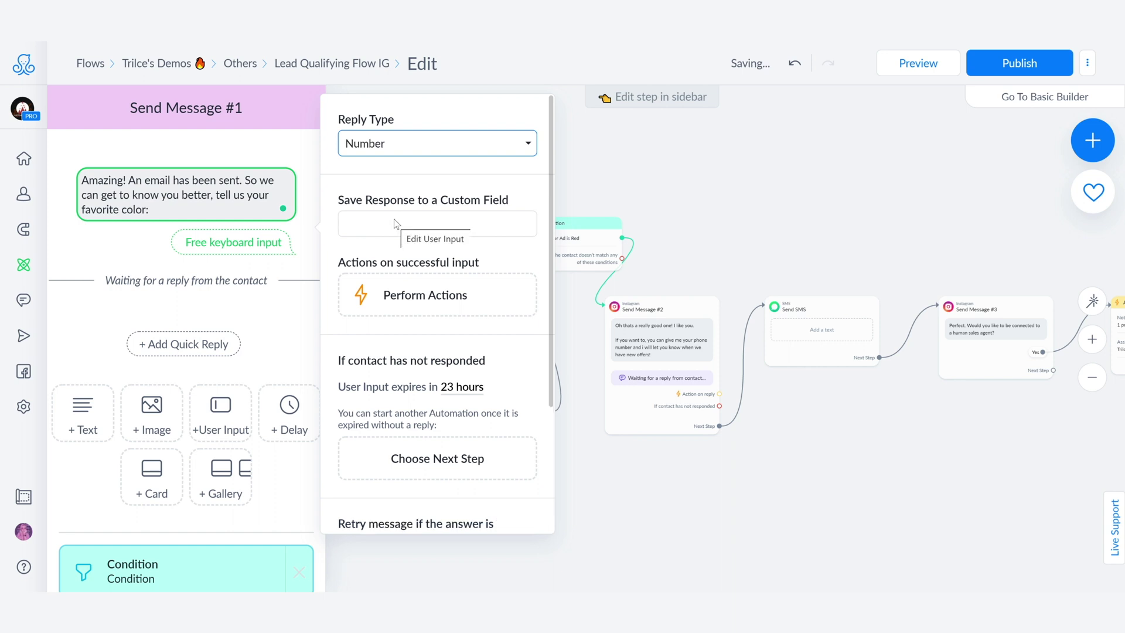
click(398, 229)
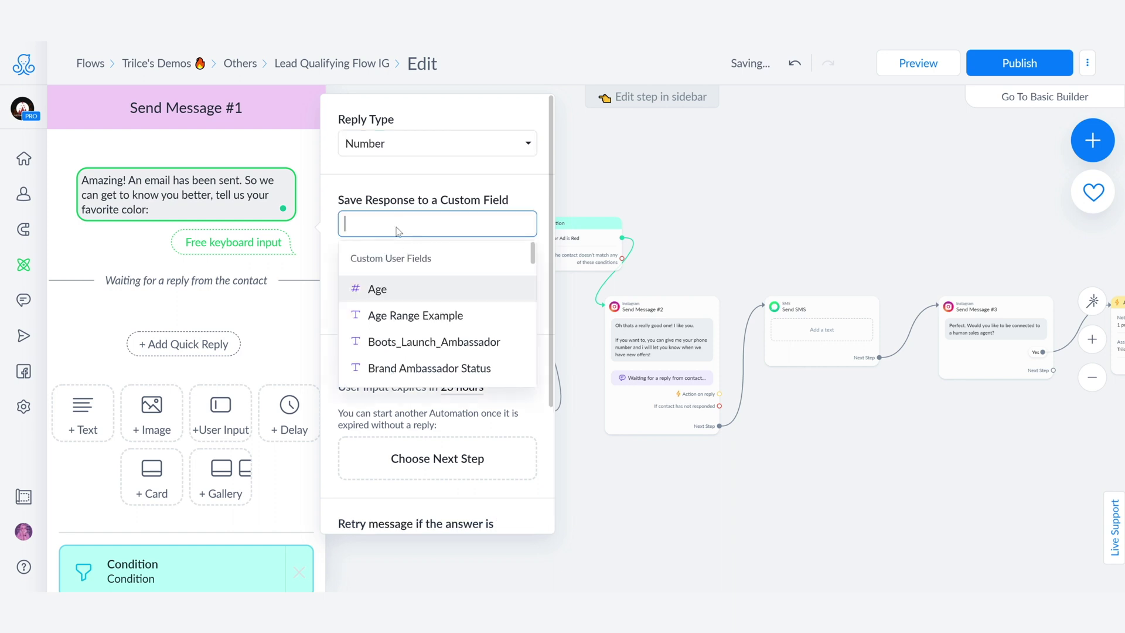
click(382, 291)
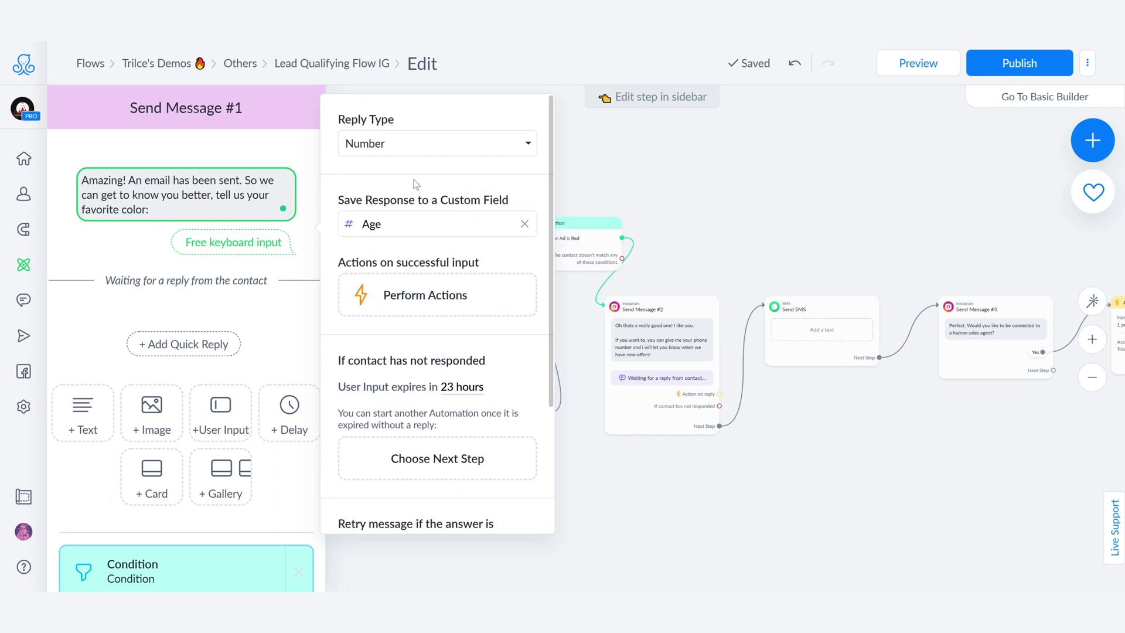
Replace the Condition's Fave Color Ad rule with the Age field, found by searching 'age'
click(595, 256)
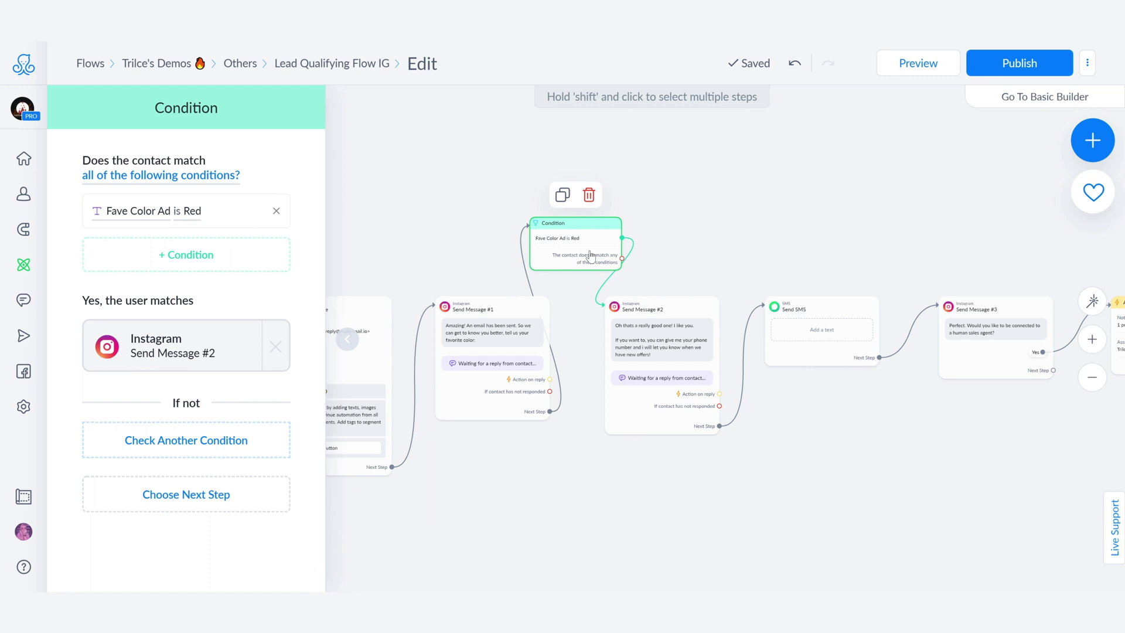
click(155, 211)
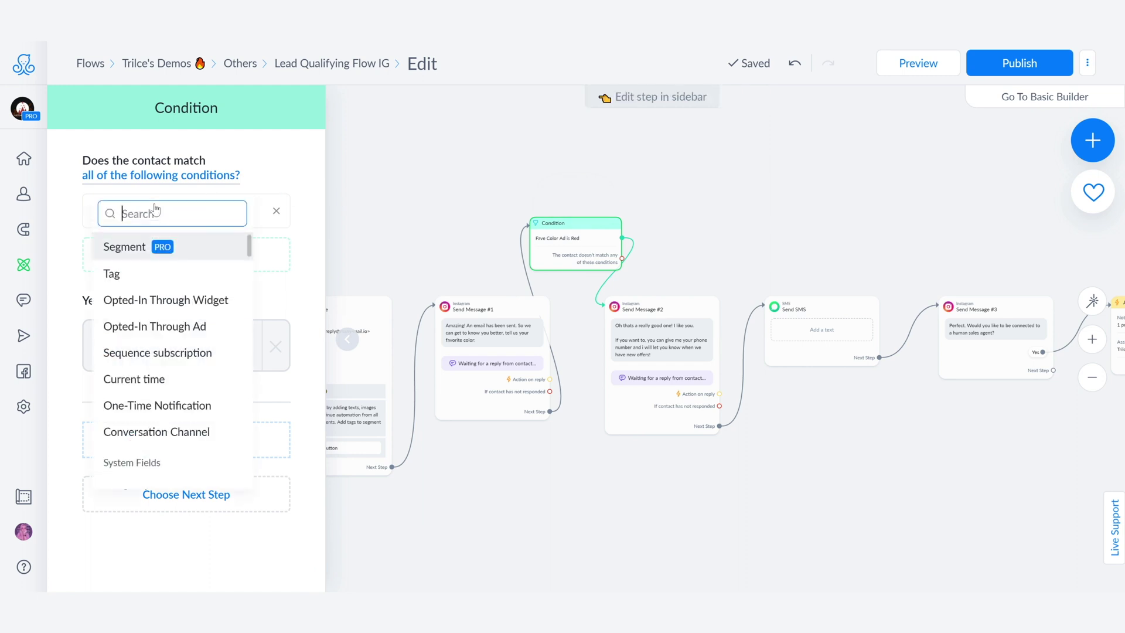
text(a)
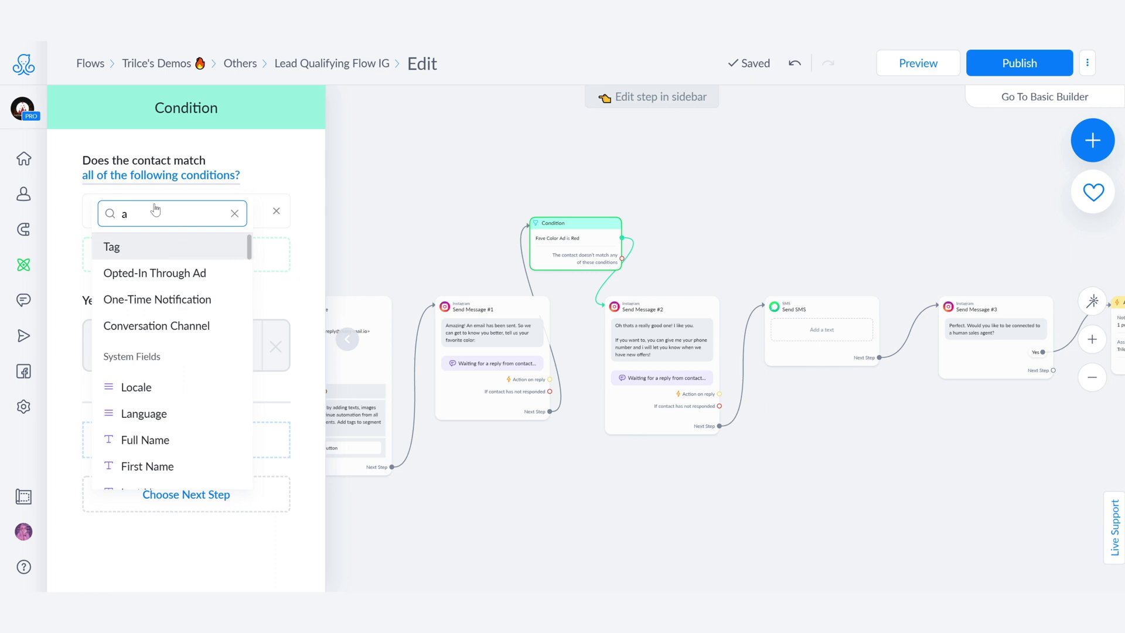
text(ge)
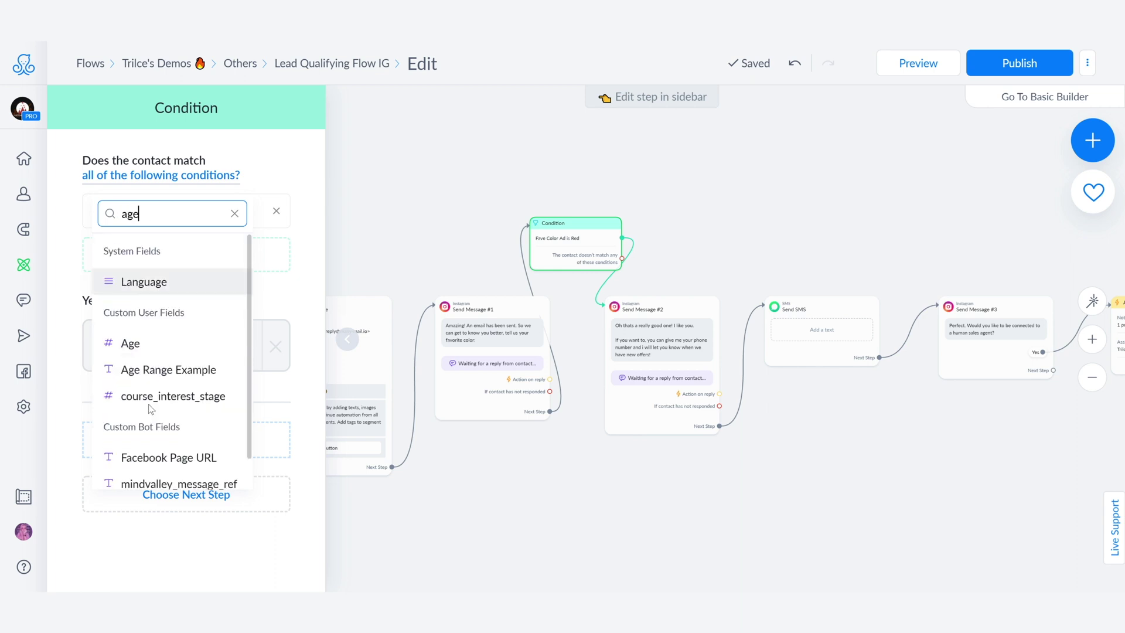
click(126, 342)
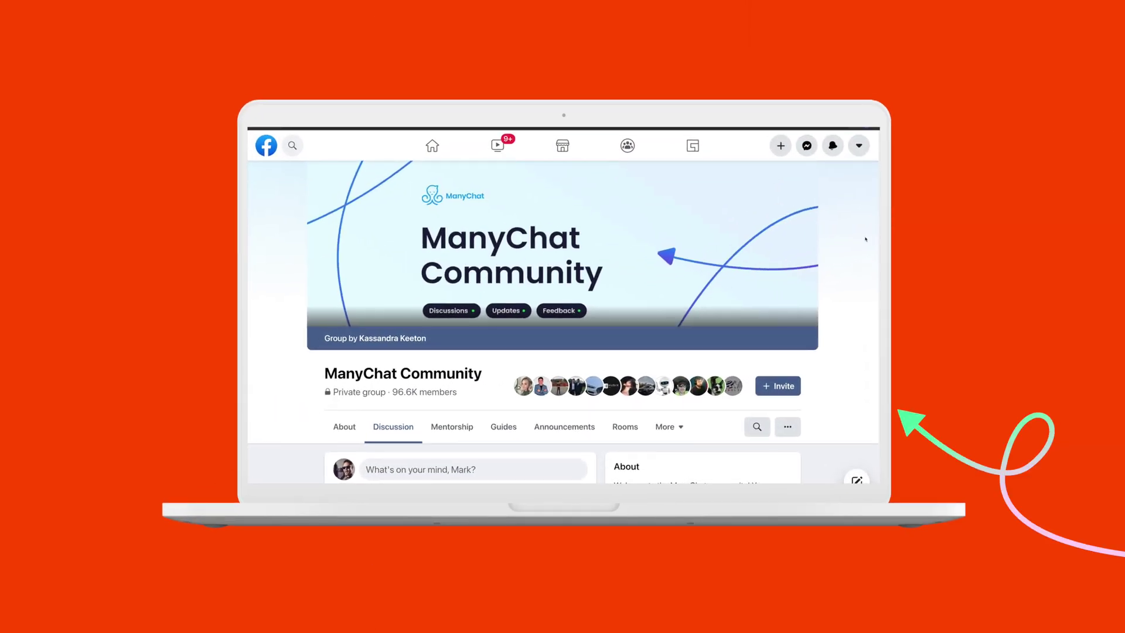
Scroll through the ManyChat Community Facebook group and the ManyChat blog articles
scroll(865, 239, down, 1)
scroll(866, 239, up, 1)
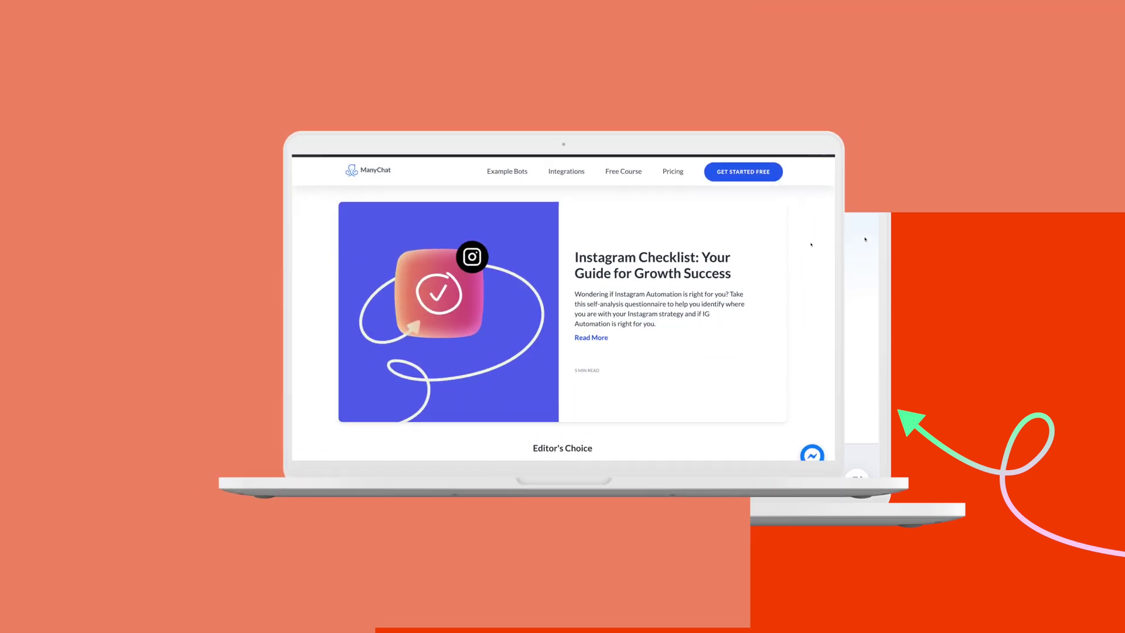
scroll(850, 234, down, 5)
scroll(850, 234, down, 10)
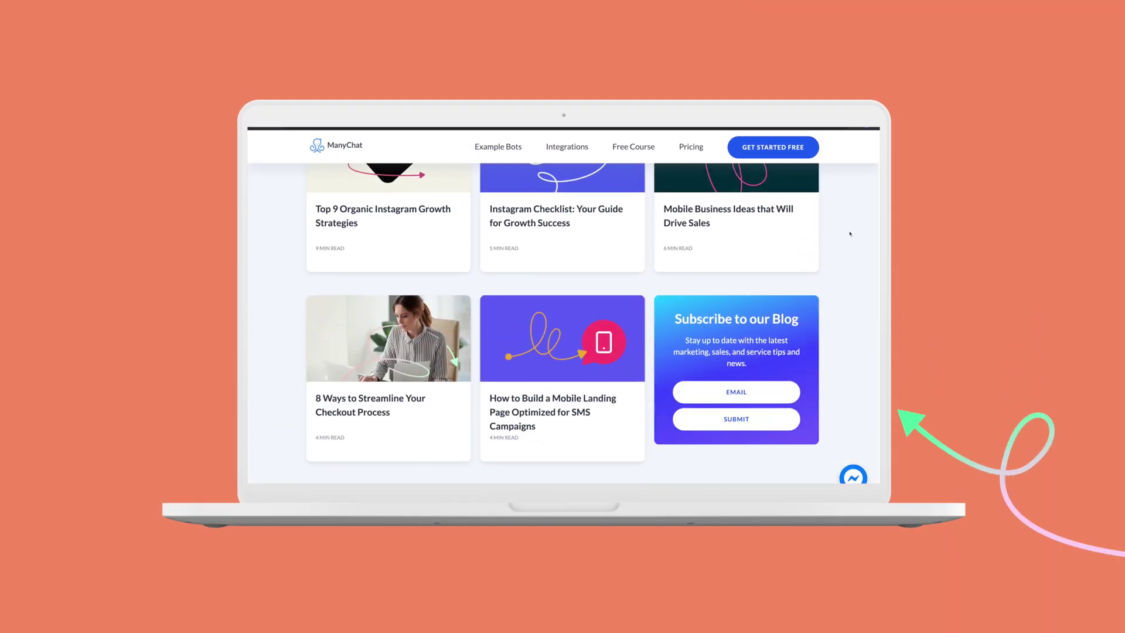
scroll(851, 233, down, 10)
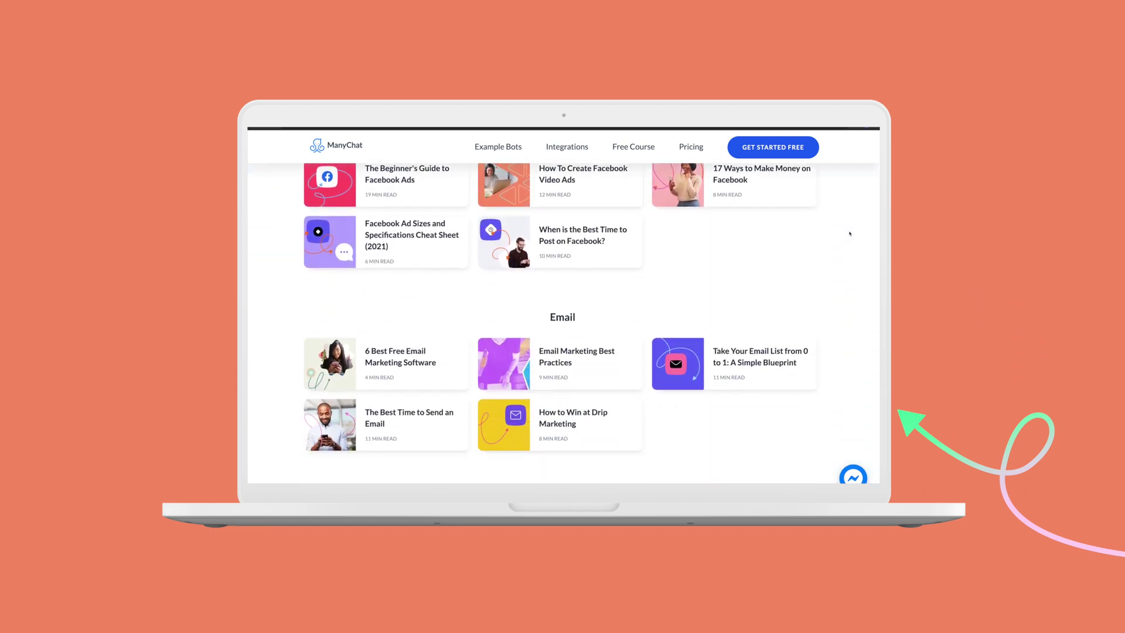